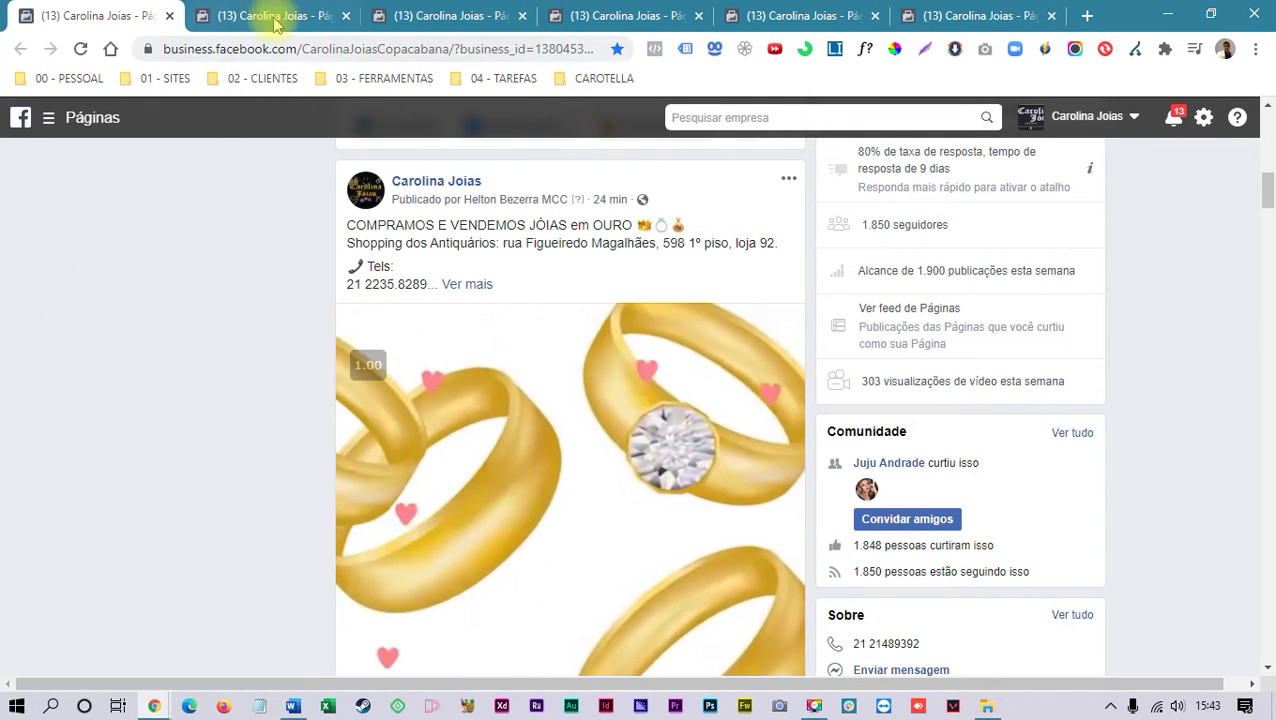
# Step: Look through the open Carolina Joias browser tabs and the publishing options of the uploaded videos
pyautogui.click(244, 16)
pyautogui.click(420, 16)
pyautogui.hotkey('ctrl', 'Tab')
pyautogui.hotkey('ctrl', 'Tab')
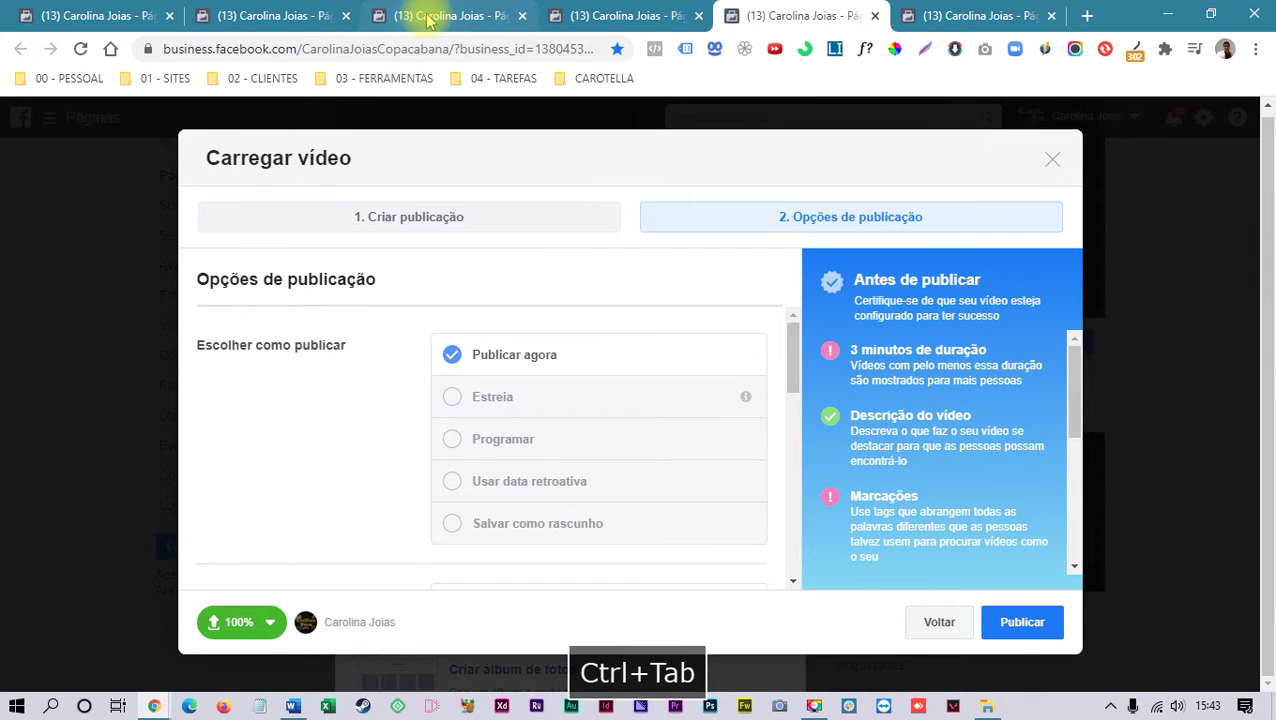
pyautogui.hotkey('ctrl', 'Tab')
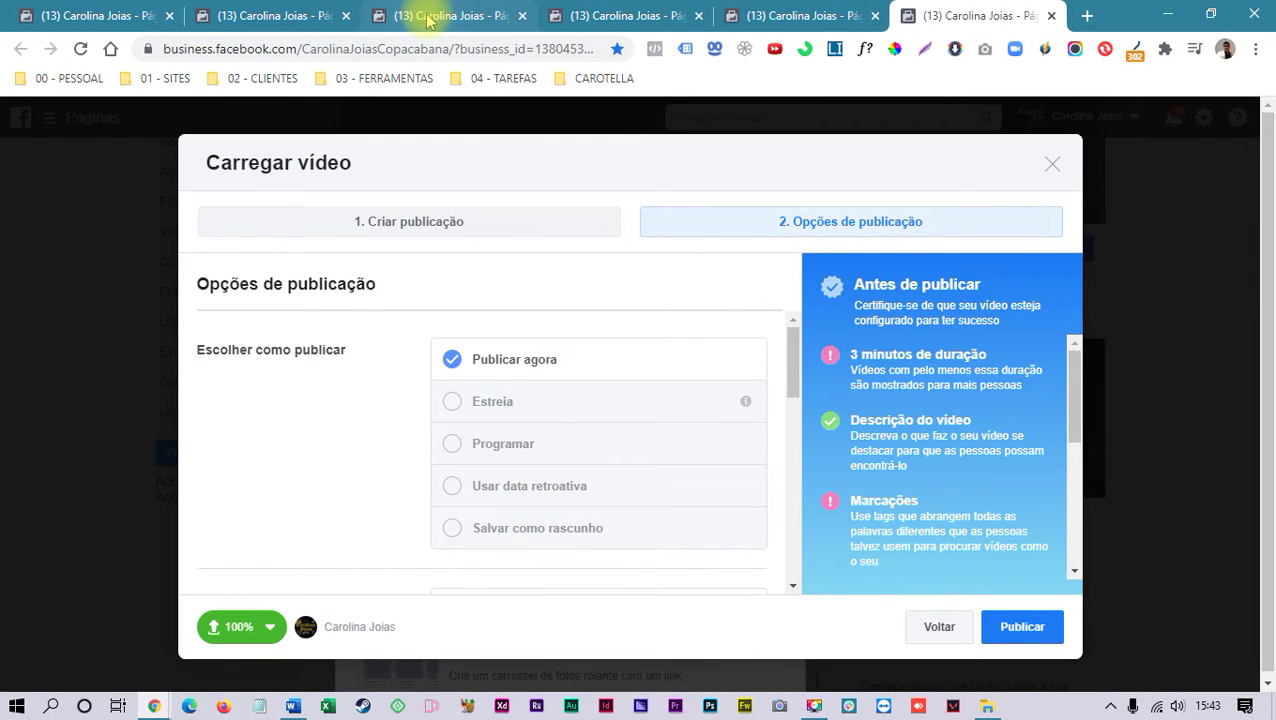
pyautogui.hotkey('ctrl', 'Tab')
# Step: Switch to File Explorer and go through the six video files in the 01 - VIDEOS folder, selecting them all
pyautogui.hotkey('alt', 'Tab')
pyautogui.hotkey('alt', 'Tab')
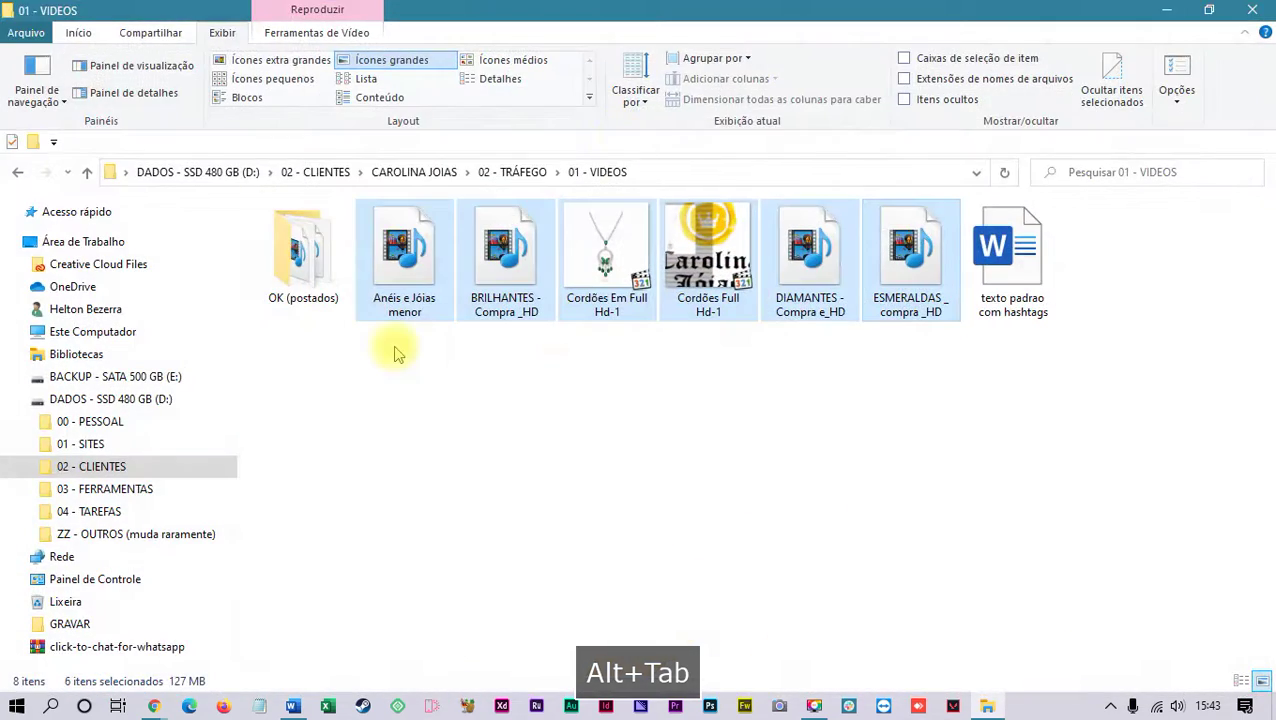
pyautogui.click(405, 247)
pyautogui.click(615, 240)
pyautogui.click(730, 265)
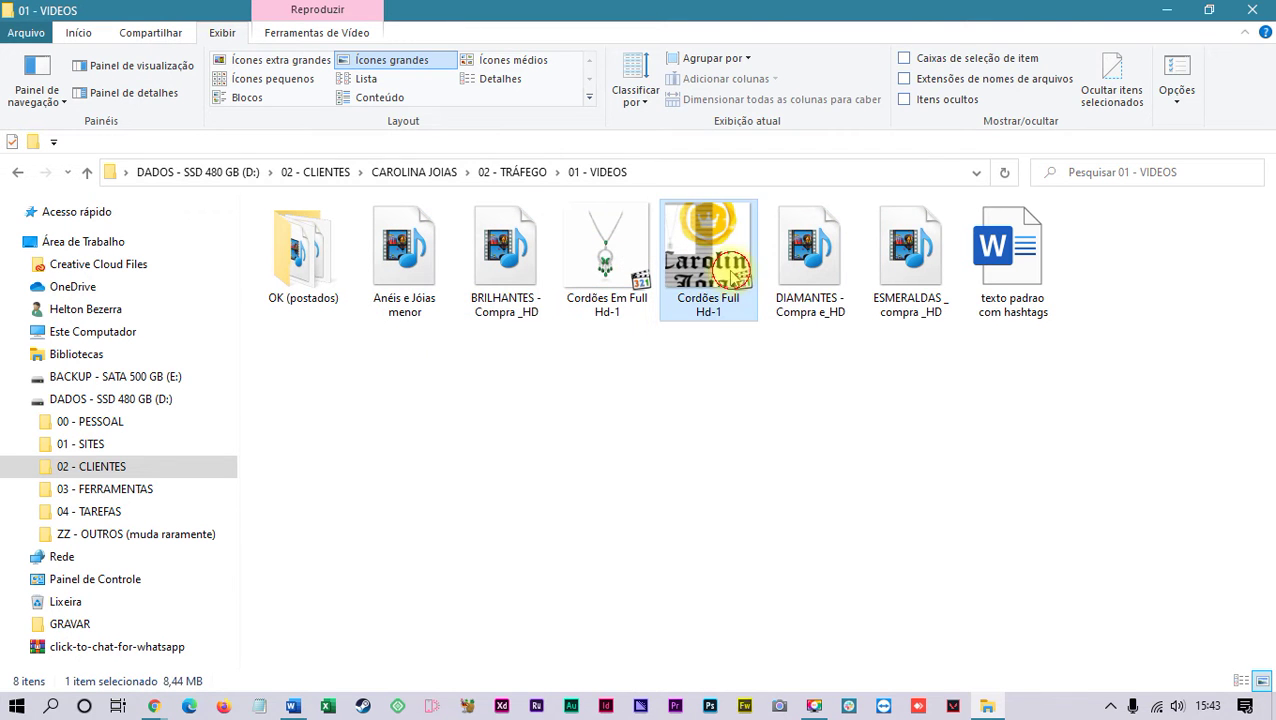
pyautogui.click(772, 262)
pyautogui.click(910, 255)
pyautogui.moveTo(943, 379); pyautogui.dragTo(425, 280)
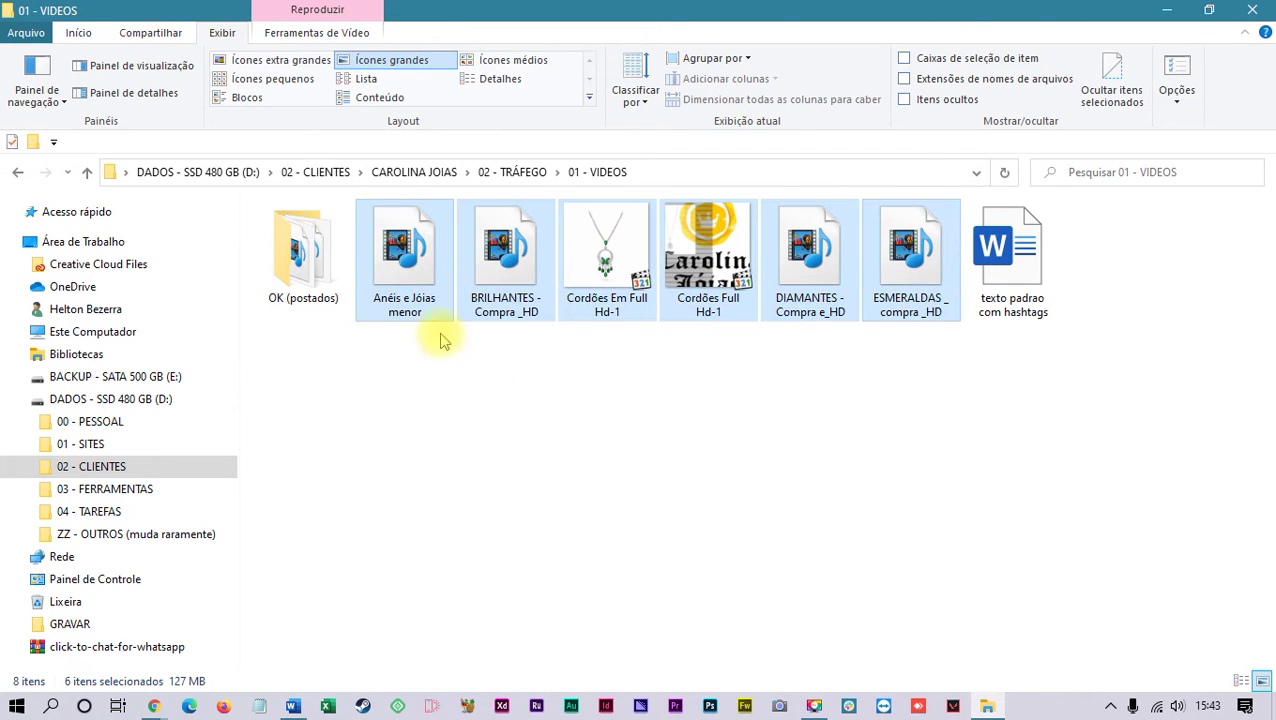
# Step: Return to Chrome and expand the full text of the published Carolina Joias gold jewellery post to review it
pyautogui.hotkey('alt', 'Tab')
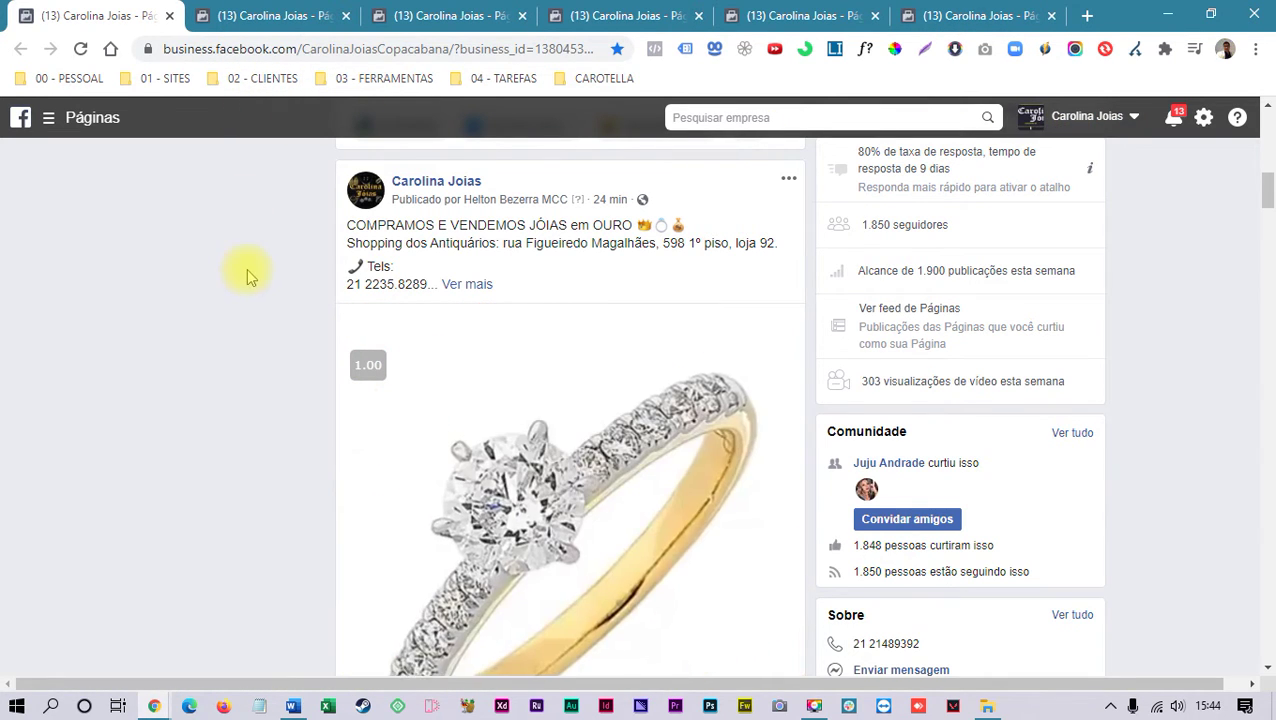
pyautogui.scroll(-1, 382, 330)
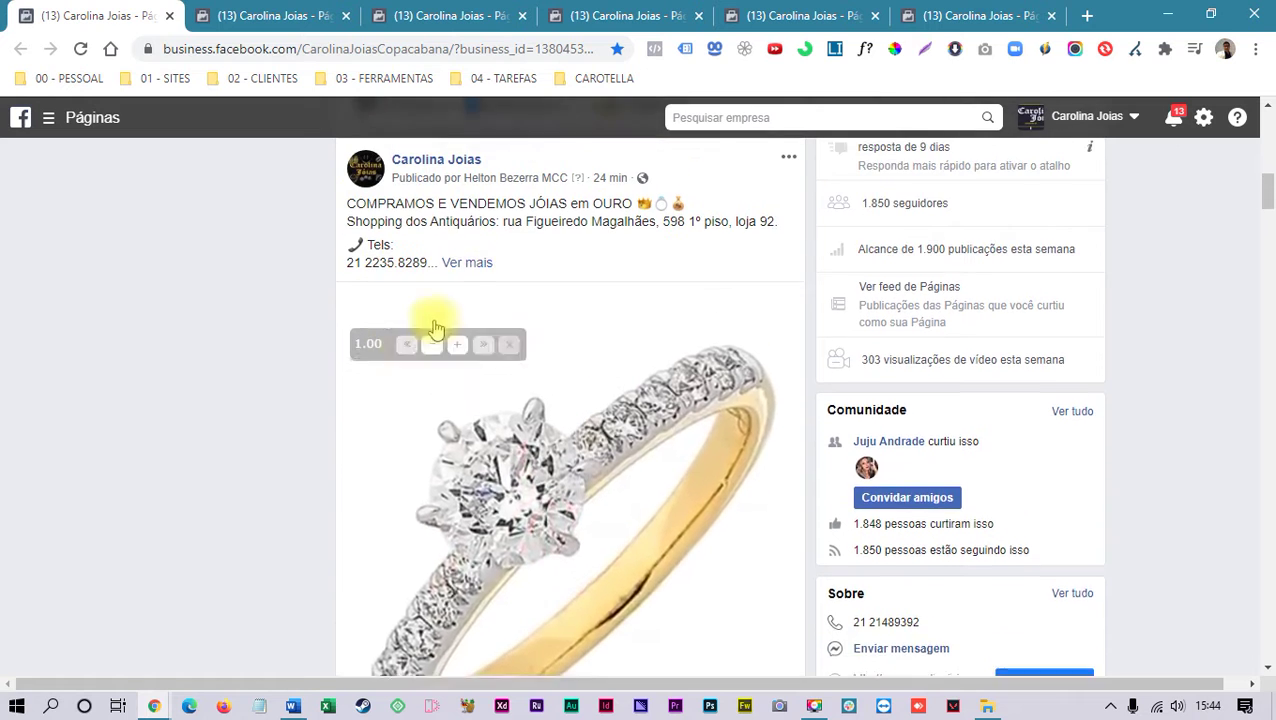
pyautogui.scroll(1, 452, 310)
pyautogui.click(468, 284)
pyautogui.scroll(-1, 450, 333)
pyautogui.scroll(1, 440, 280)
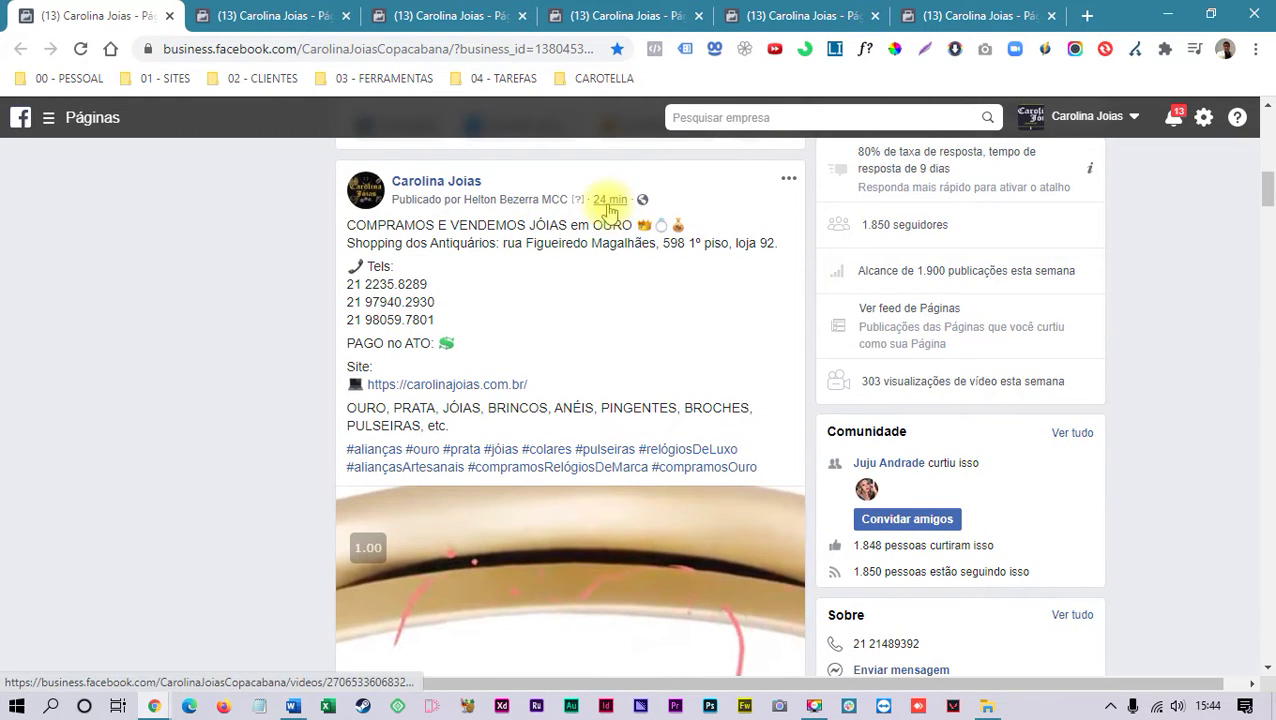
# Step: Dismiss the create-post box in the second Carolina Joias browser tab and look over the page's feed, photos and videos
pyautogui.click(290, 15)
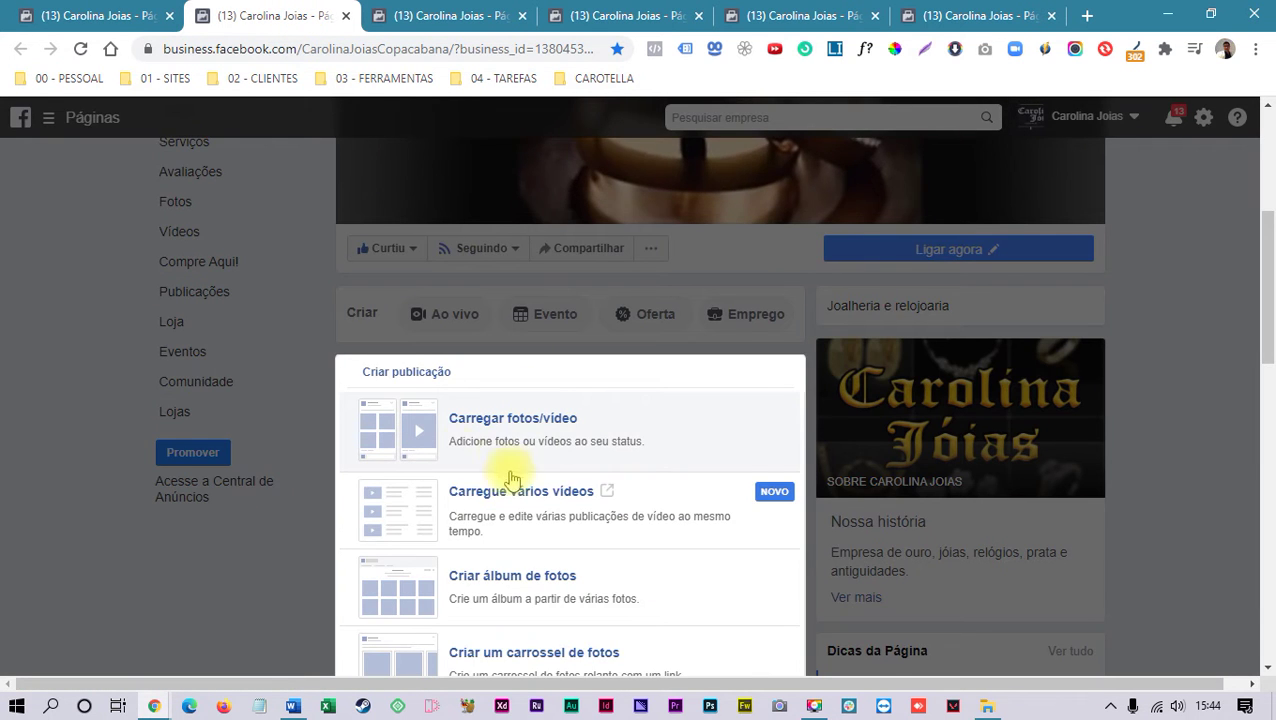
pyautogui.scroll(-1, 498, 450)
pyautogui.scroll(1, 484, 461)
pyautogui.scroll(-6, 99, 428)
pyautogui.click(99, 428)
pyautogui.scroll(2, 507, 421)
pyautogui.scroll(-3, 505, 417)
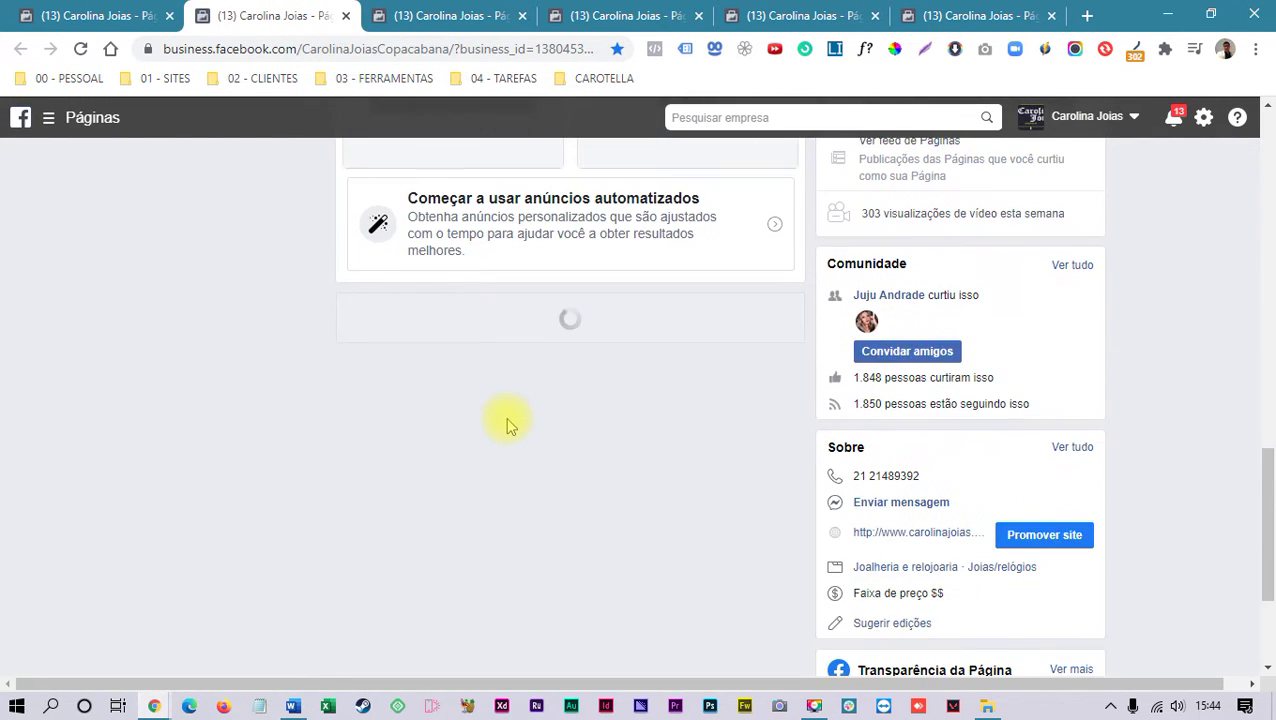
pyautogui.scroll(5, 505, 417)
pyautogui.scroll(3, 508, 424)
pyautogui.scroll(-6, 510, 418)
pyautogui.scroll(-6, 513, 421)
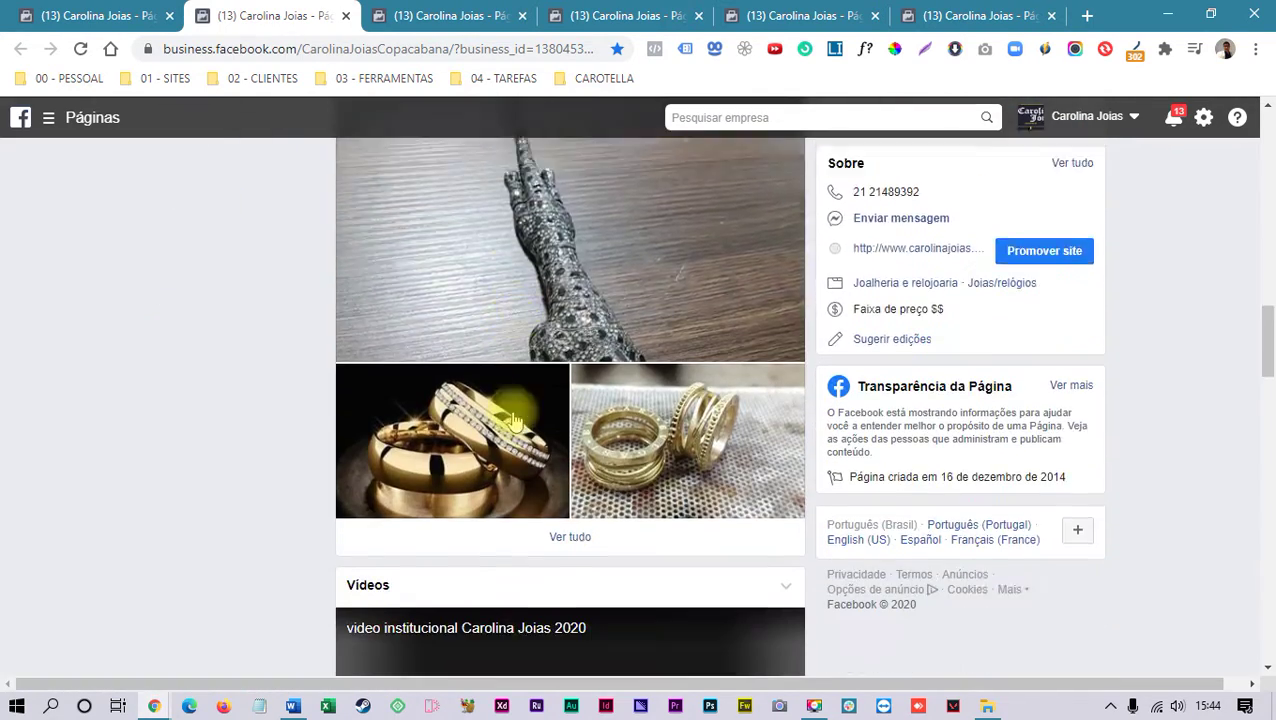
# Step: Dismiss the create-post box in the third Carolina Joias browser tab
pyautogui.click(450, 16)
pyautogui.scroll(-3, 558, 405)
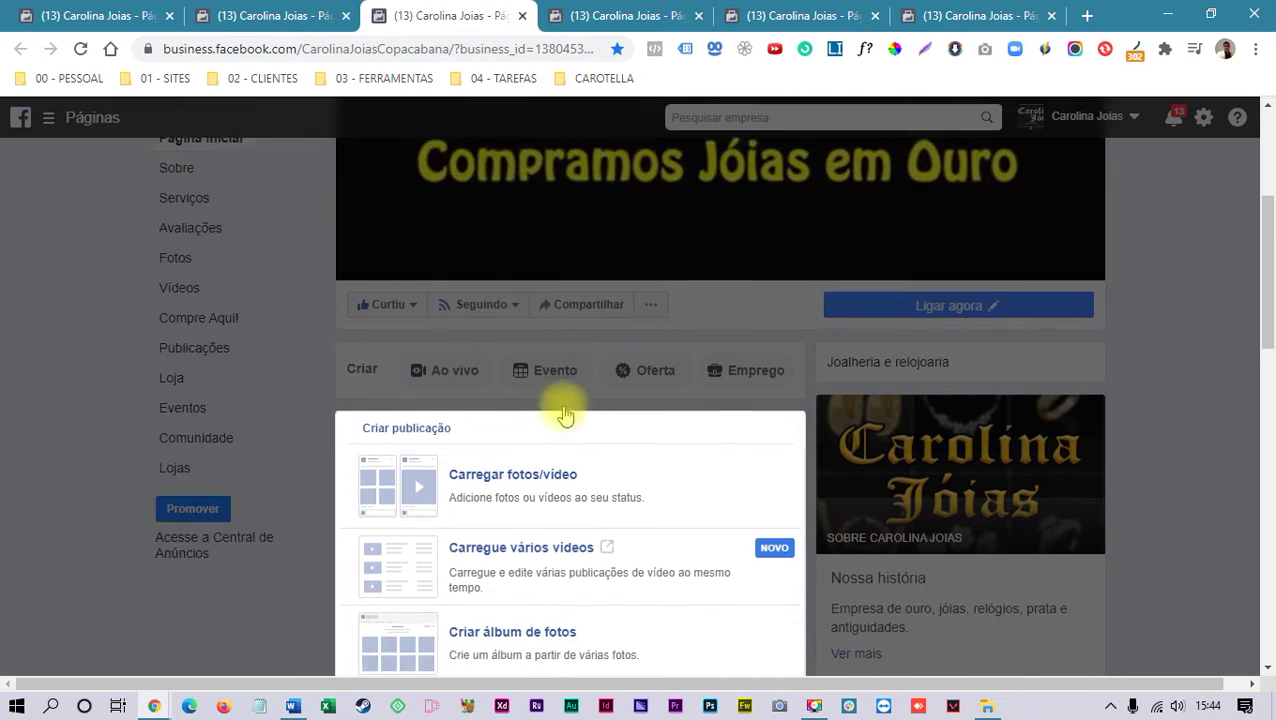
pyautogui.click(110, 380)
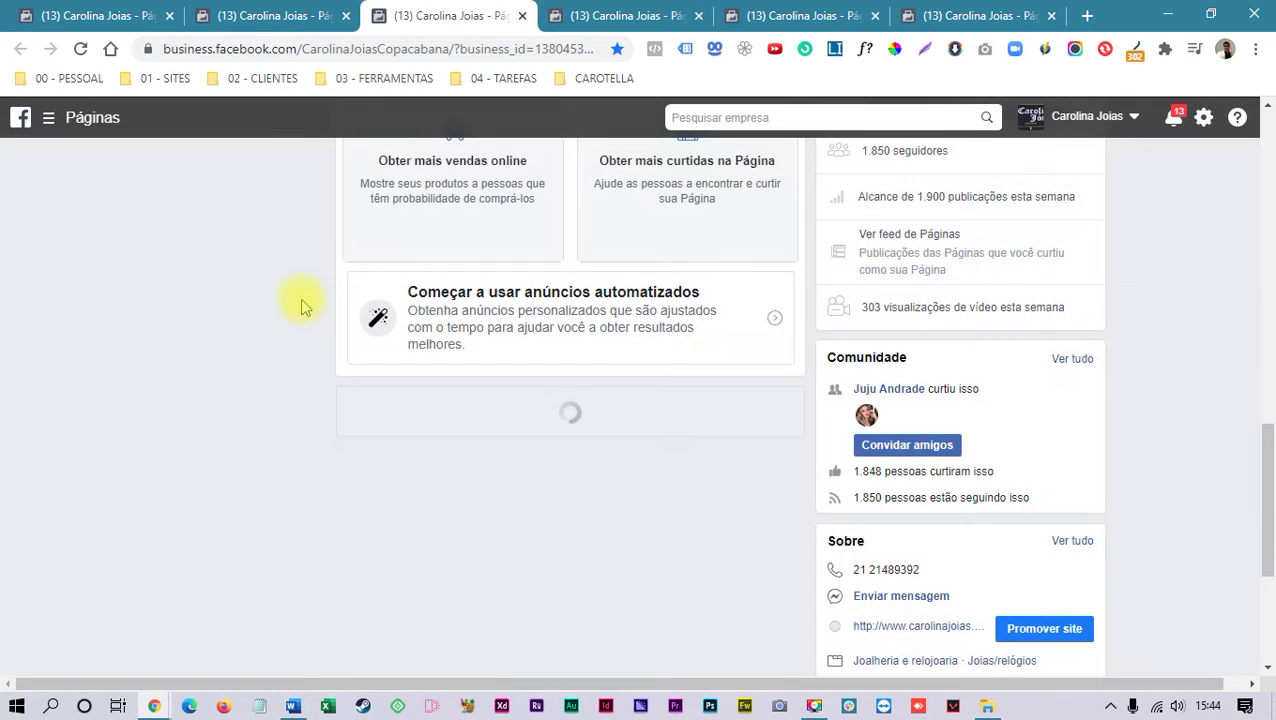
# Step: Review all the open Carolina Joias browser tabs, including the publishing options of the three remaining video uploads
pyautogui.click(620, 16)
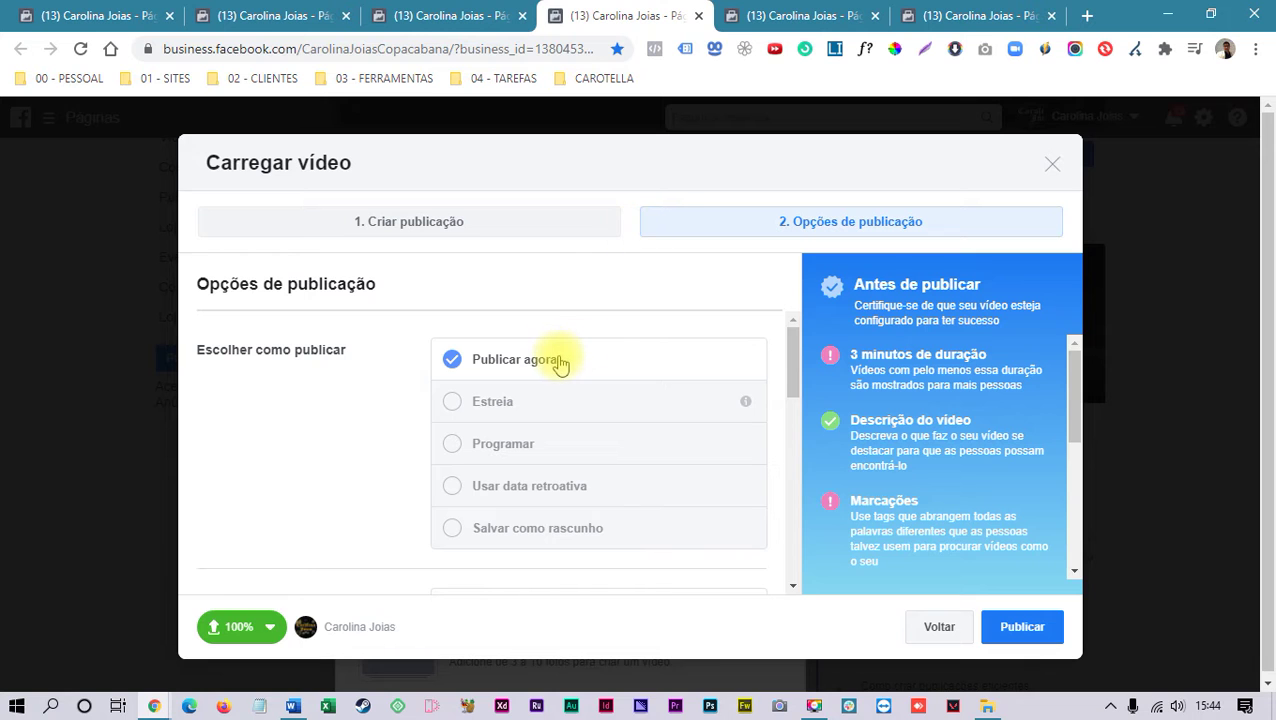
pyautogui.click(810, 16)
pyautogui.click(982, 18)
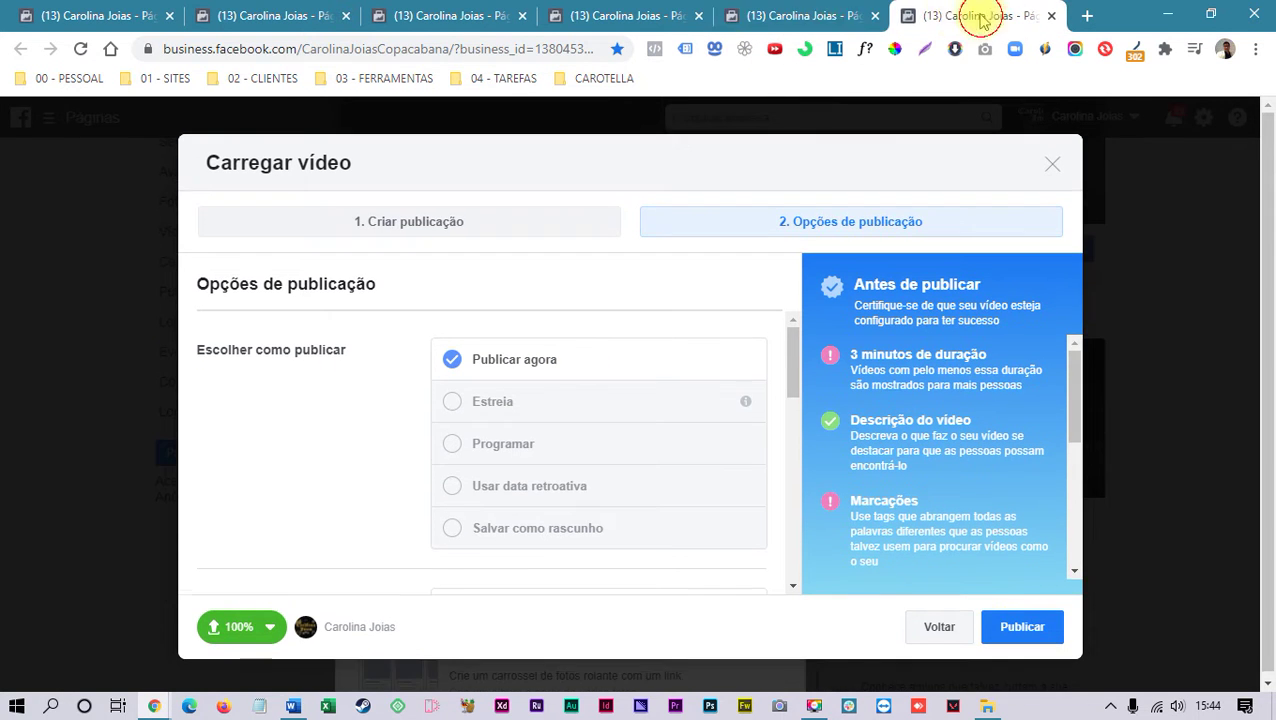
pyautogui.click(112, 16)
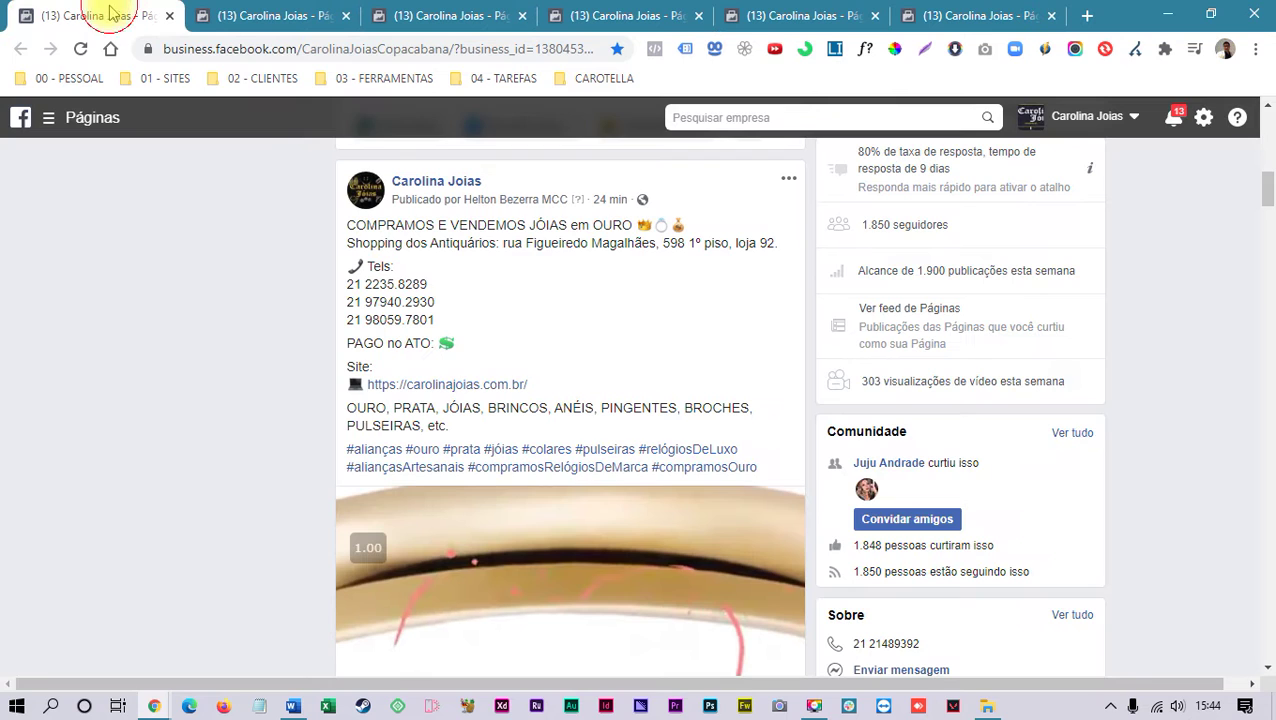
pyautogui.click(270, 12)
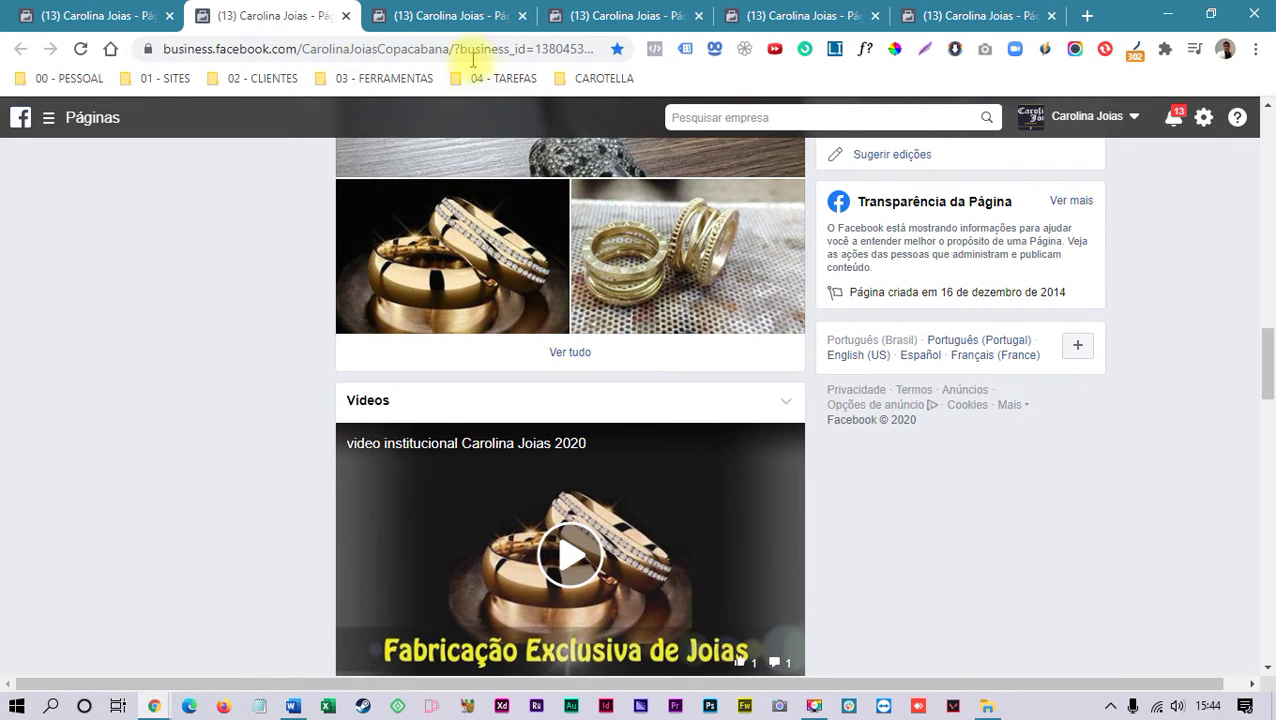
pyautogui.click(448, 18)
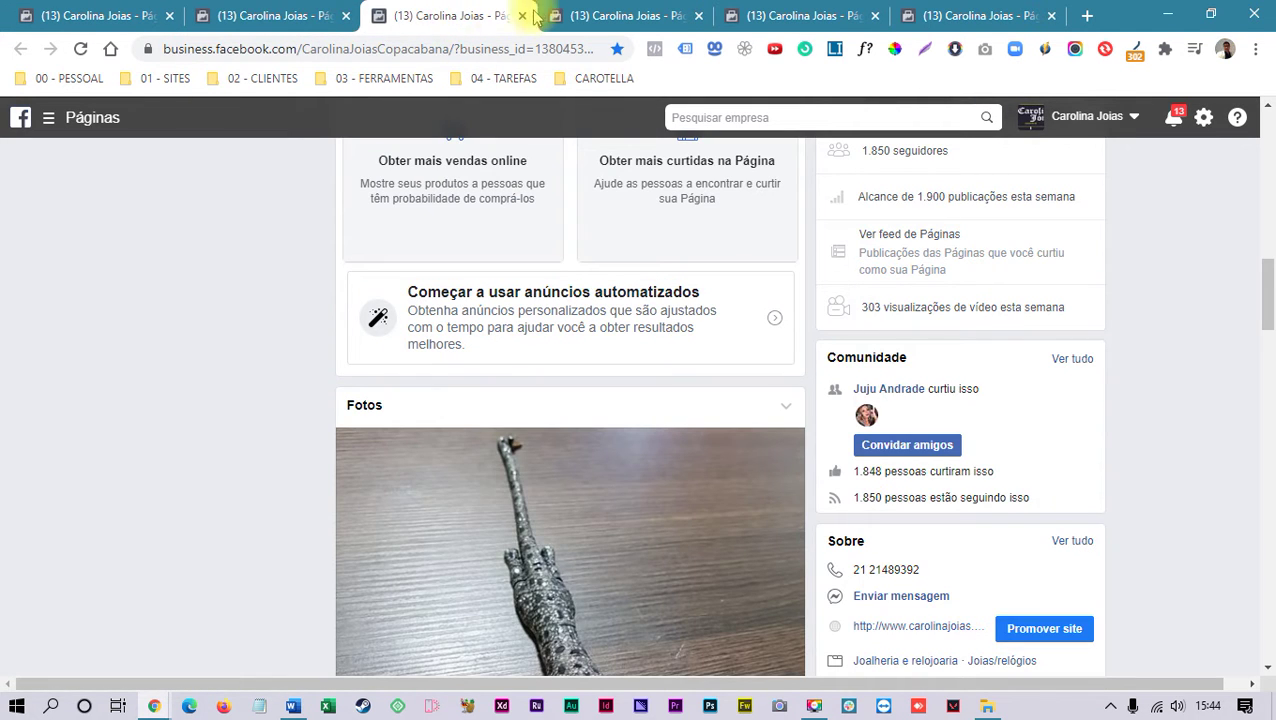
pyautogui.click(603, 16)
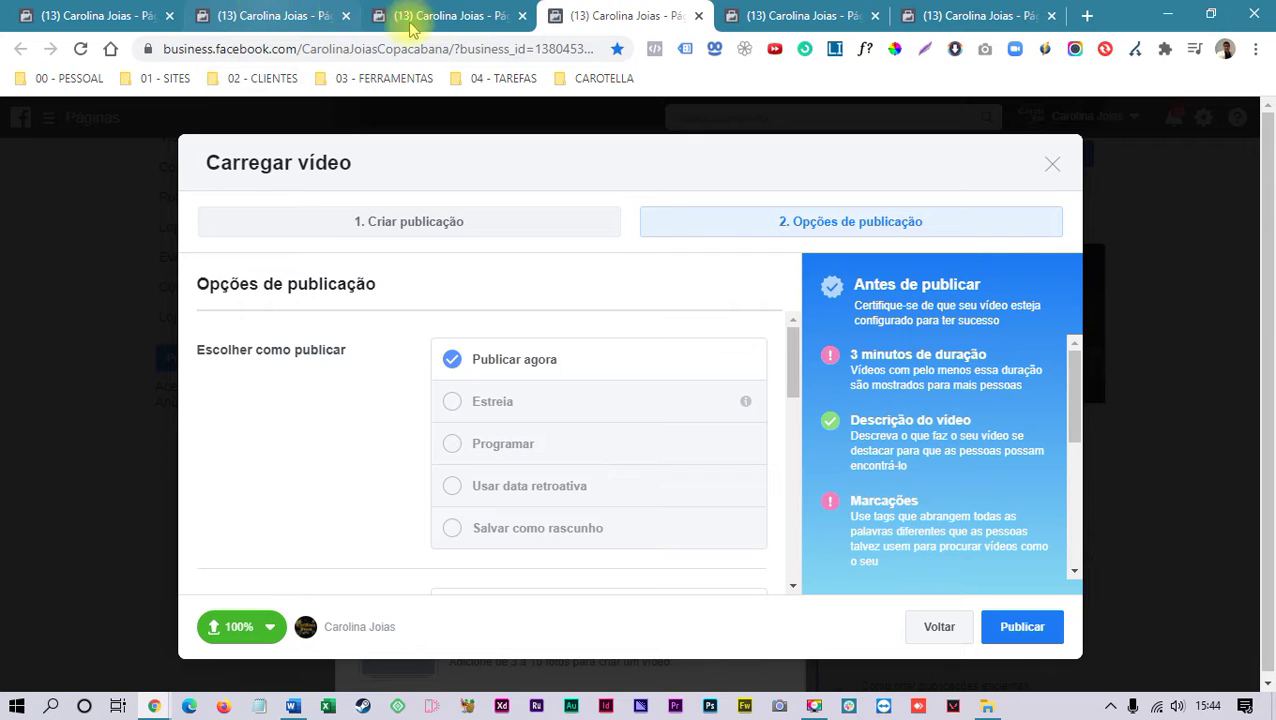
pyautogui.click(805, 16)
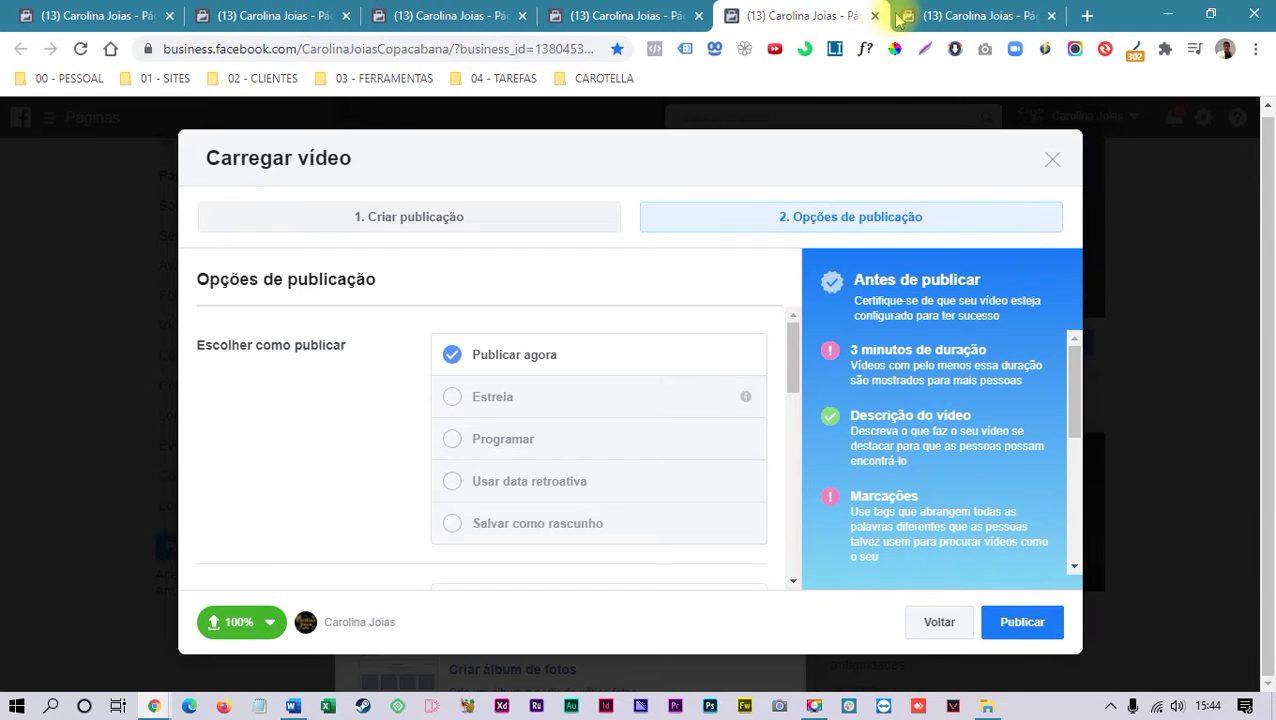
pyautogui.click(966, 16)
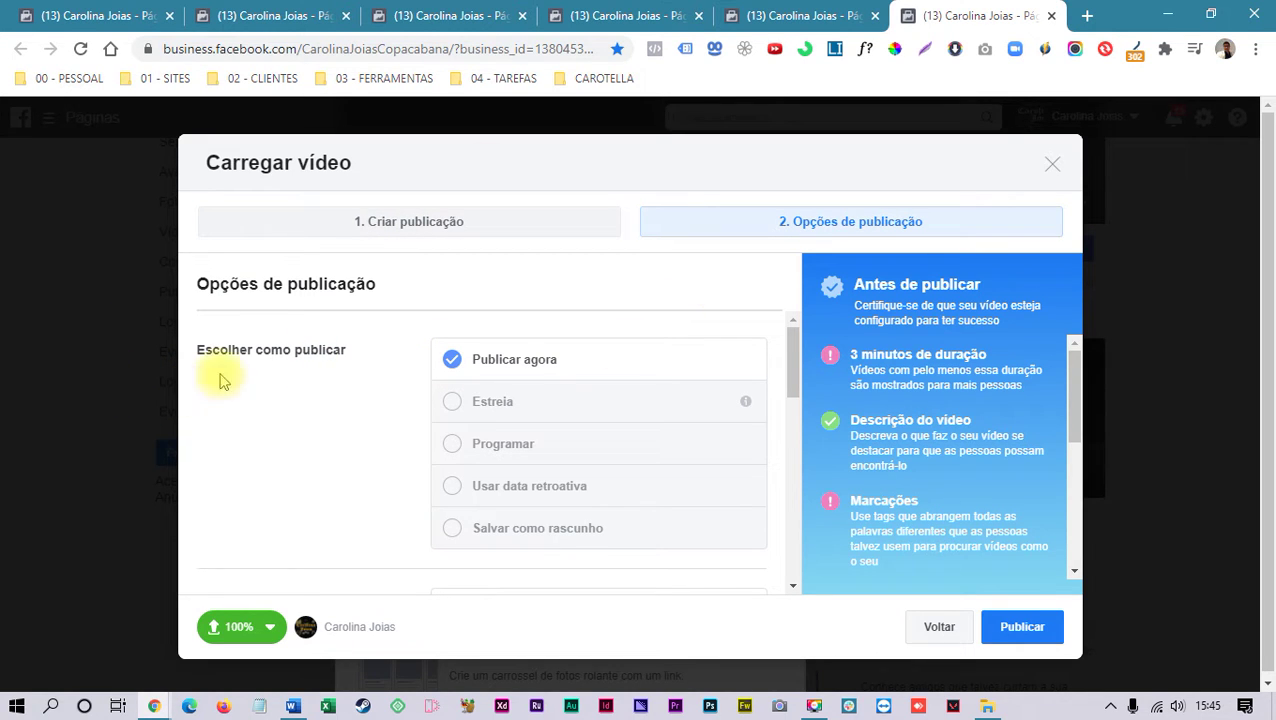
# Step: Schedule the video upload in the fourth browser tab for 26/6/2020 at 17:45 and check its scheduled date
pyautogui.click(625, 15)
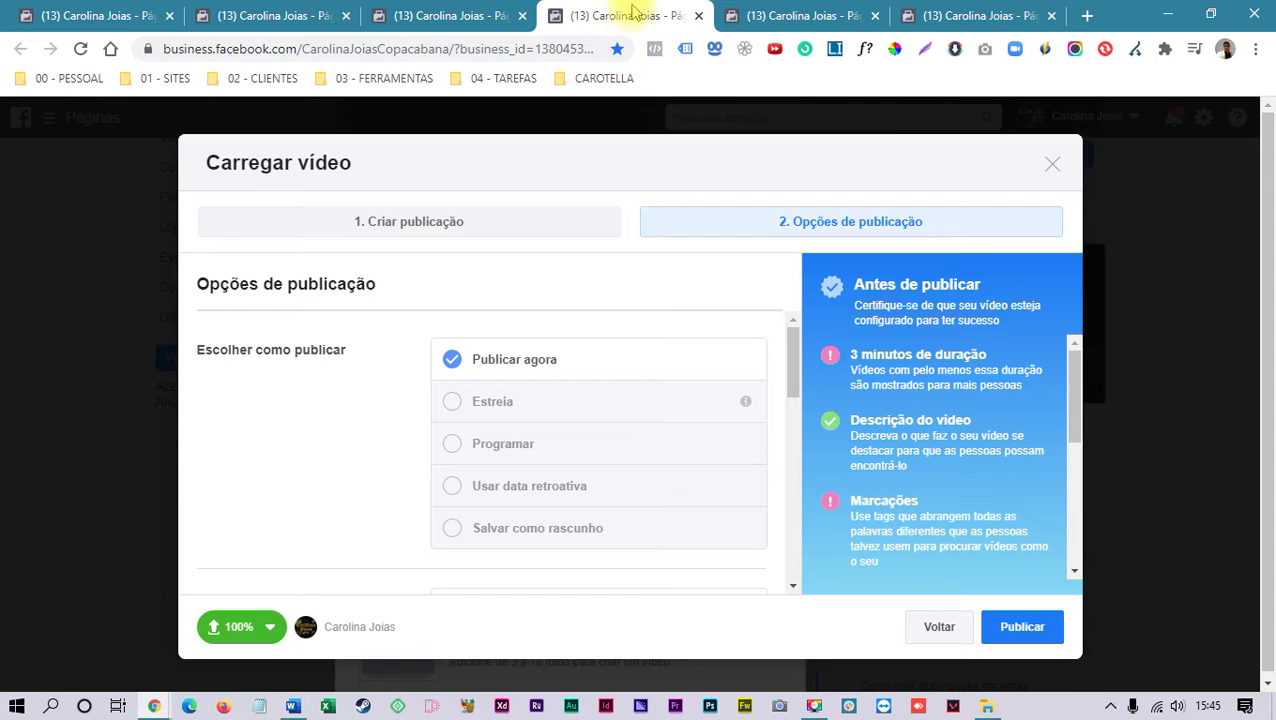
pyautogui.click(494, 447)
pyautogui.click(522, 540)
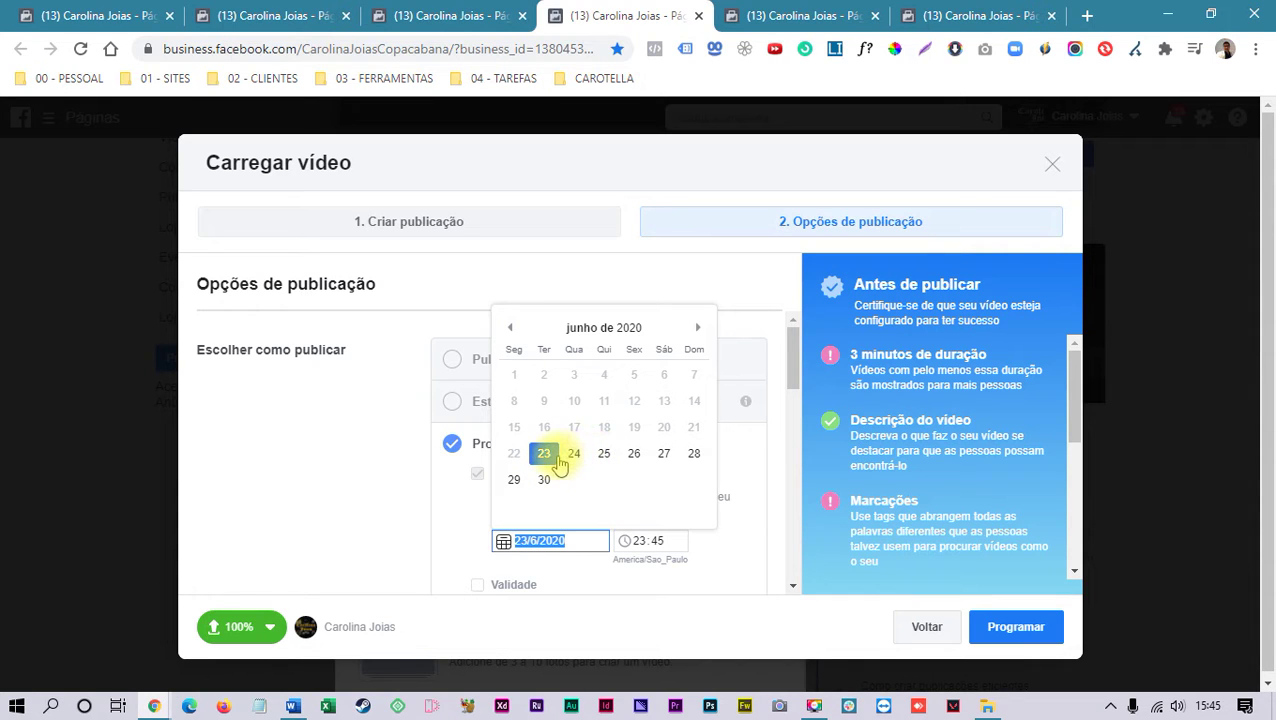
pyautogui.click(632, 455)
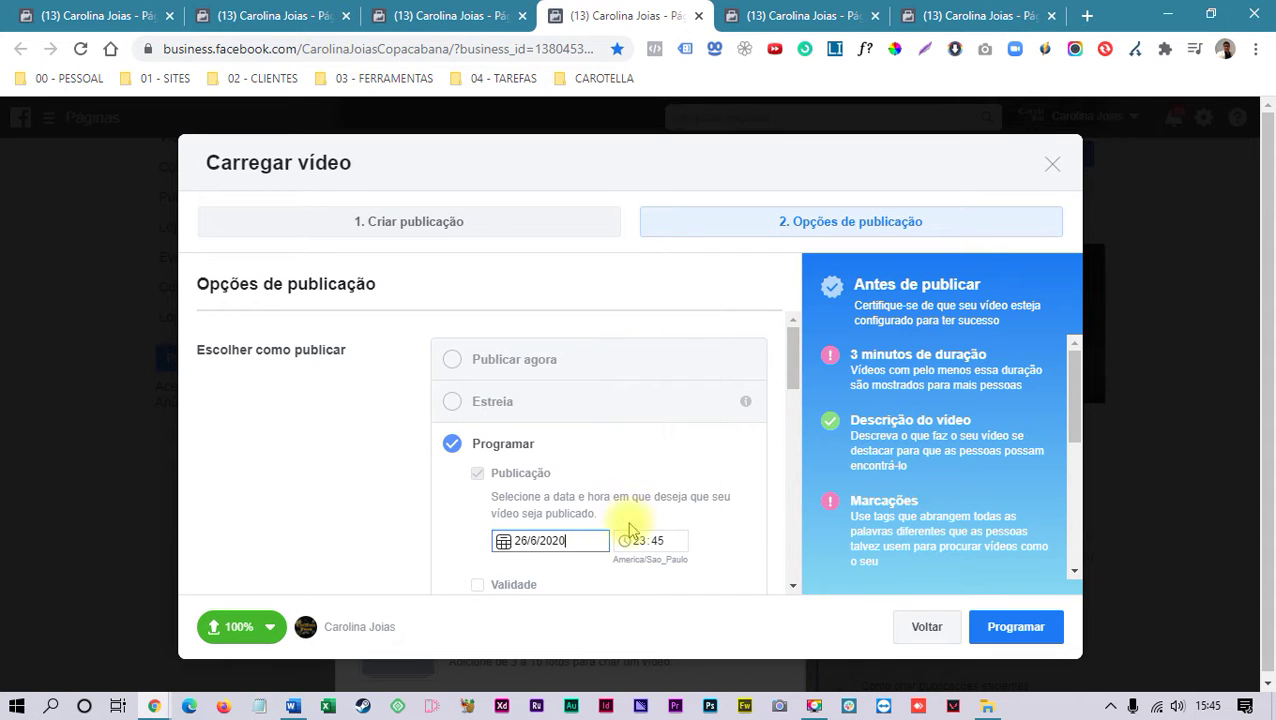
pyautogui.click(640, 541)
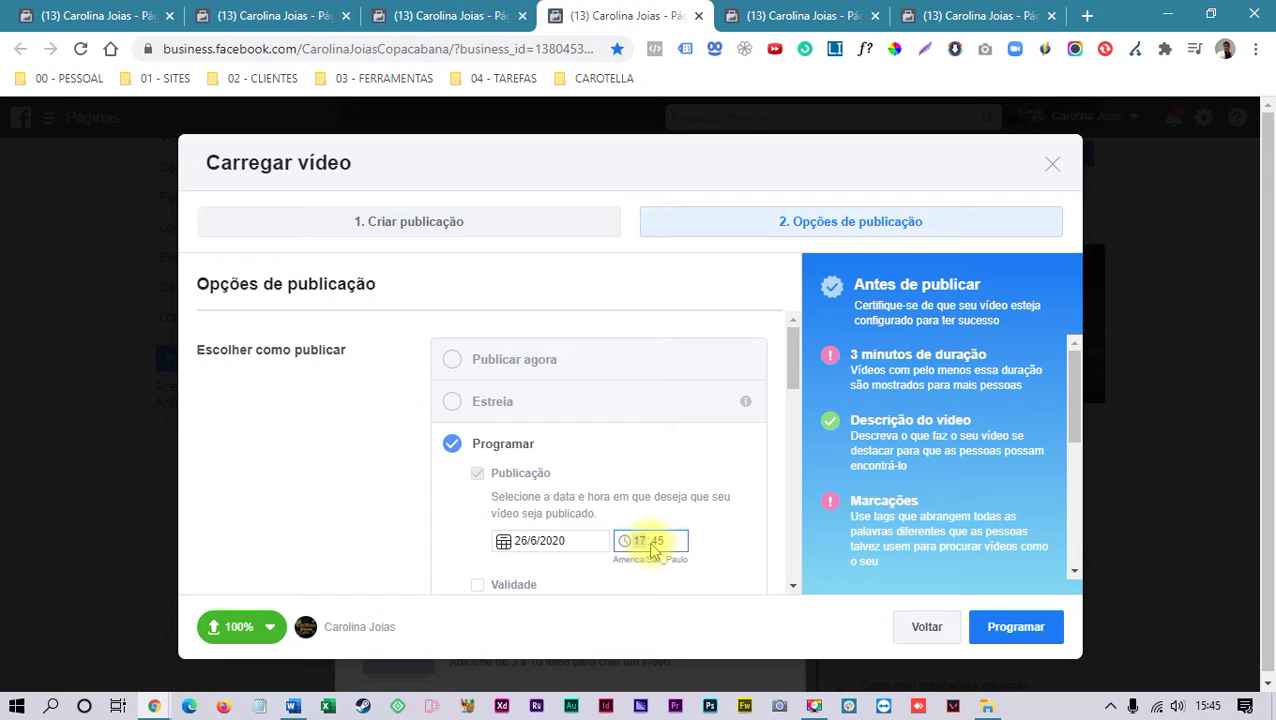
pyautogui.click(1008, 632)
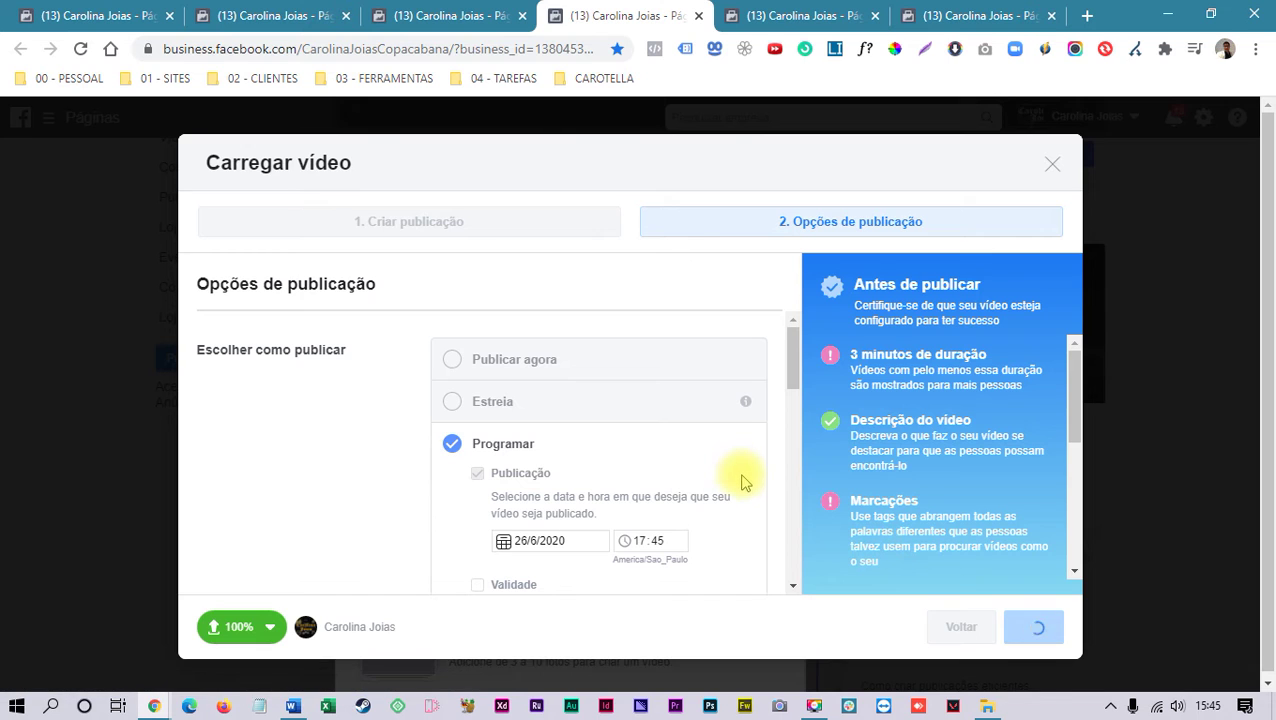
pyautogui.scroll(-1, 740, 484)
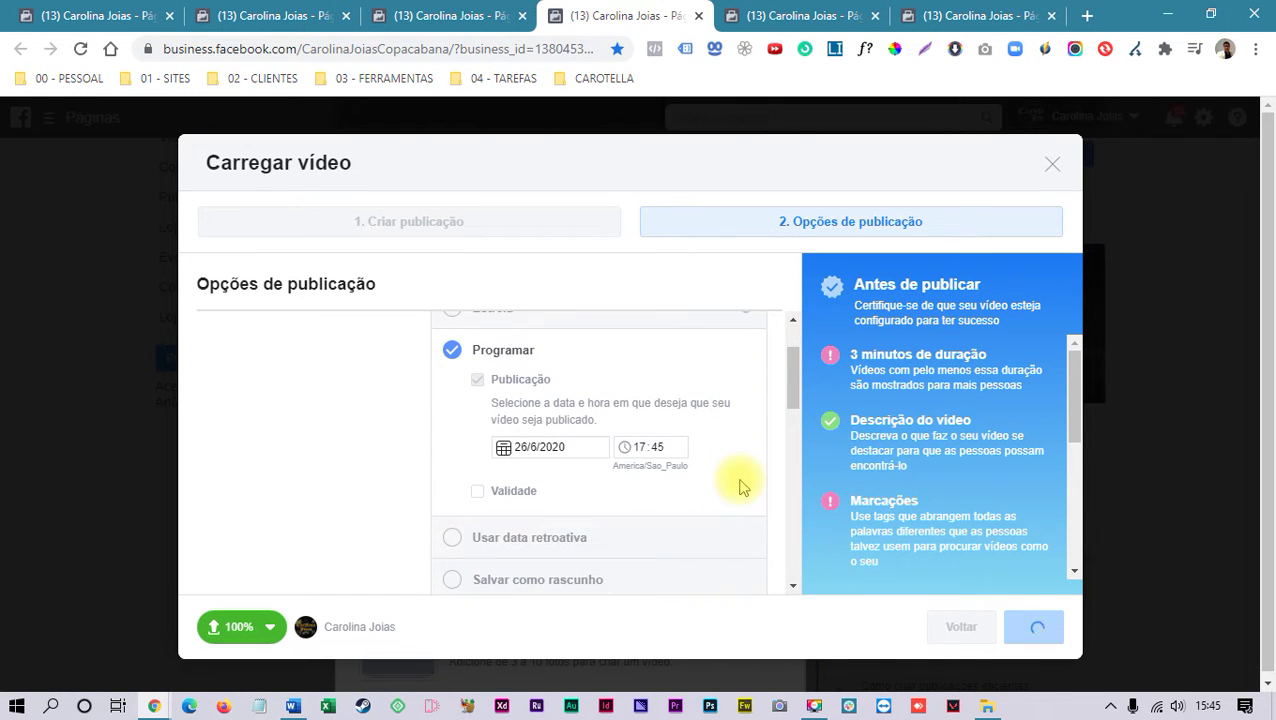
pyautogui.scroll(-1, 740, 486)
pyautogui.scroll(1, 740, 487)
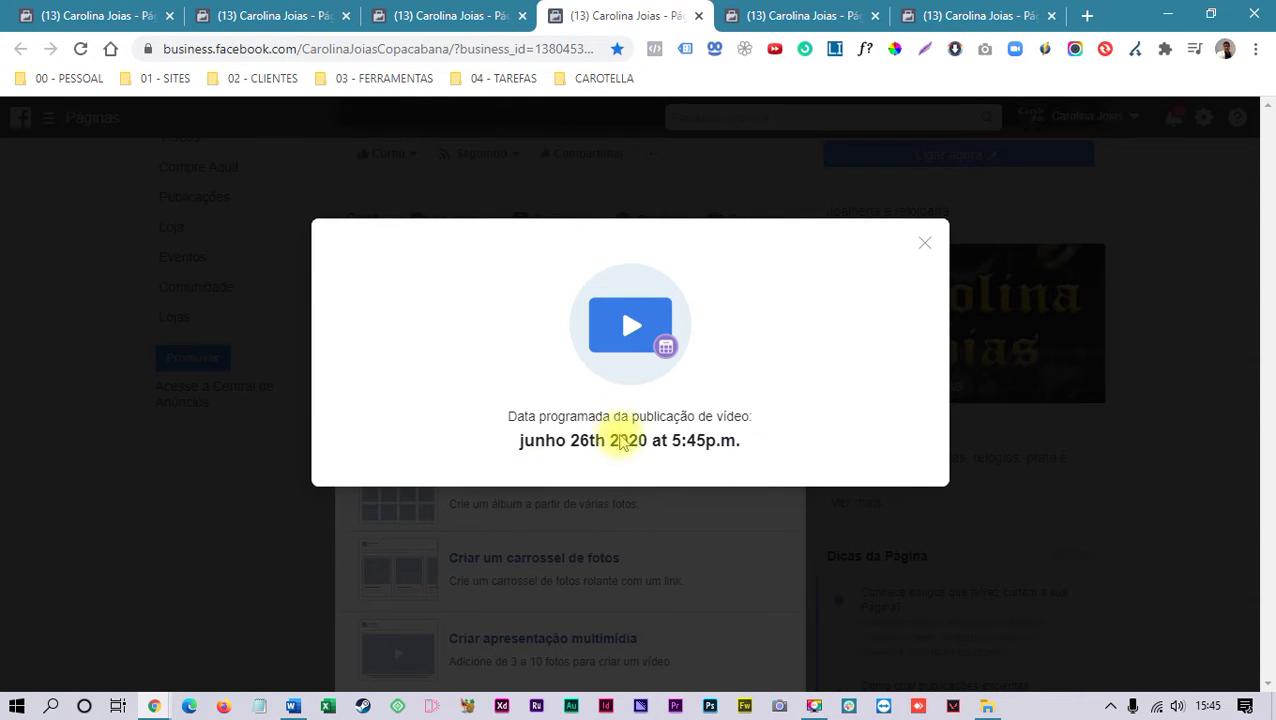
pyautogui.moveTo(541, 445); pyautogui.dragTo(764, 456)
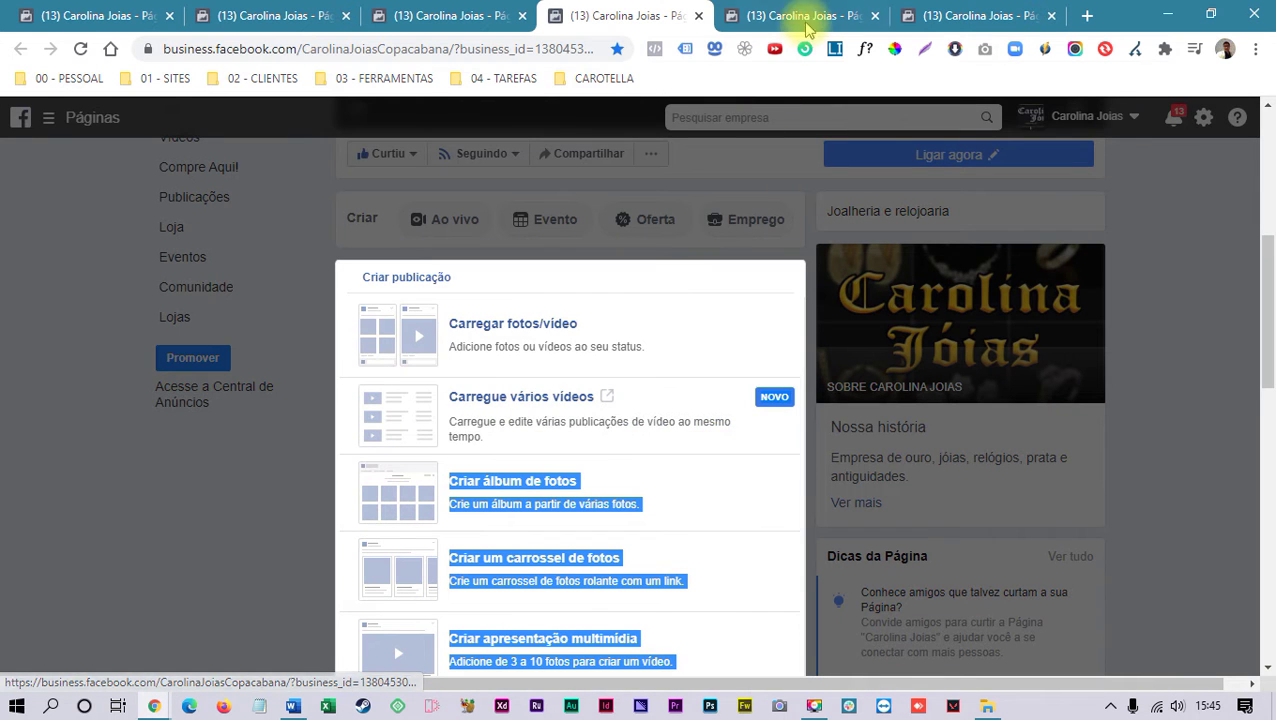
# Step: Schedule the video upload in the fifth browser tab for 27/6/2020 at 20:45
pyautogui.click(805, 15)
pyautogui.scroll(-2, 535, 395)
pyautogui.scroll(2, 590, 415)
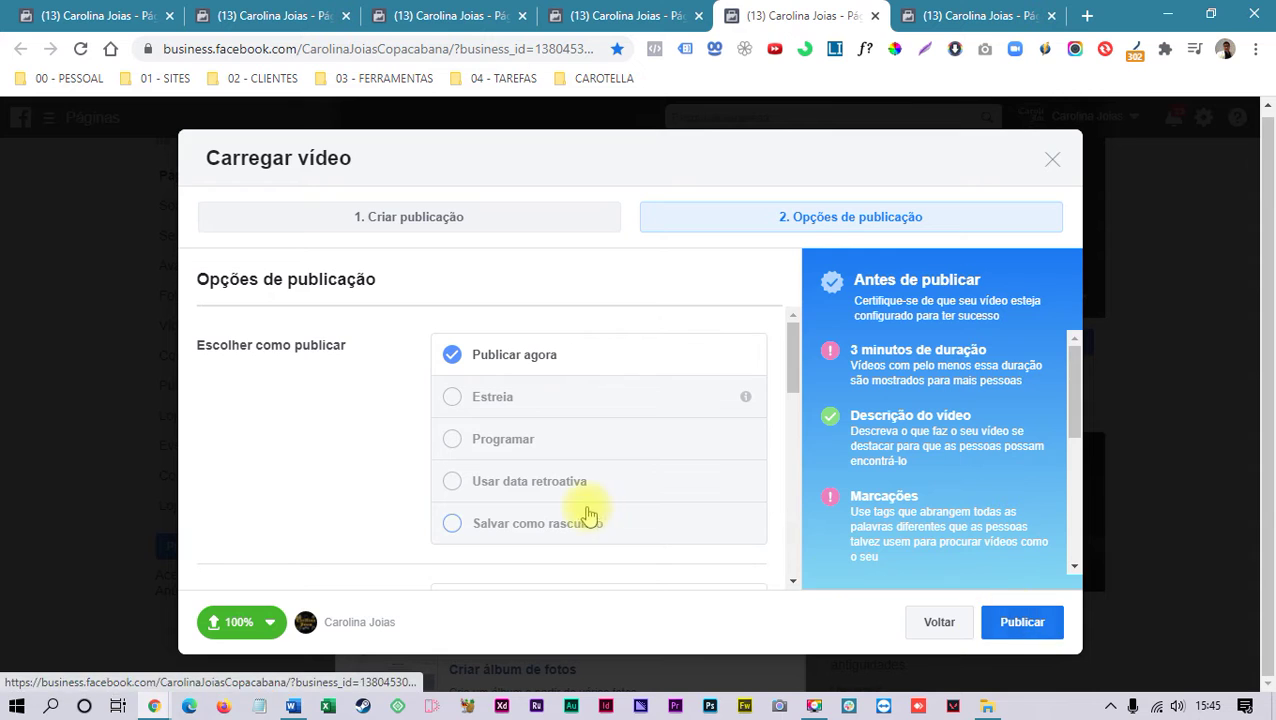
pyautogui.click(490, 452)
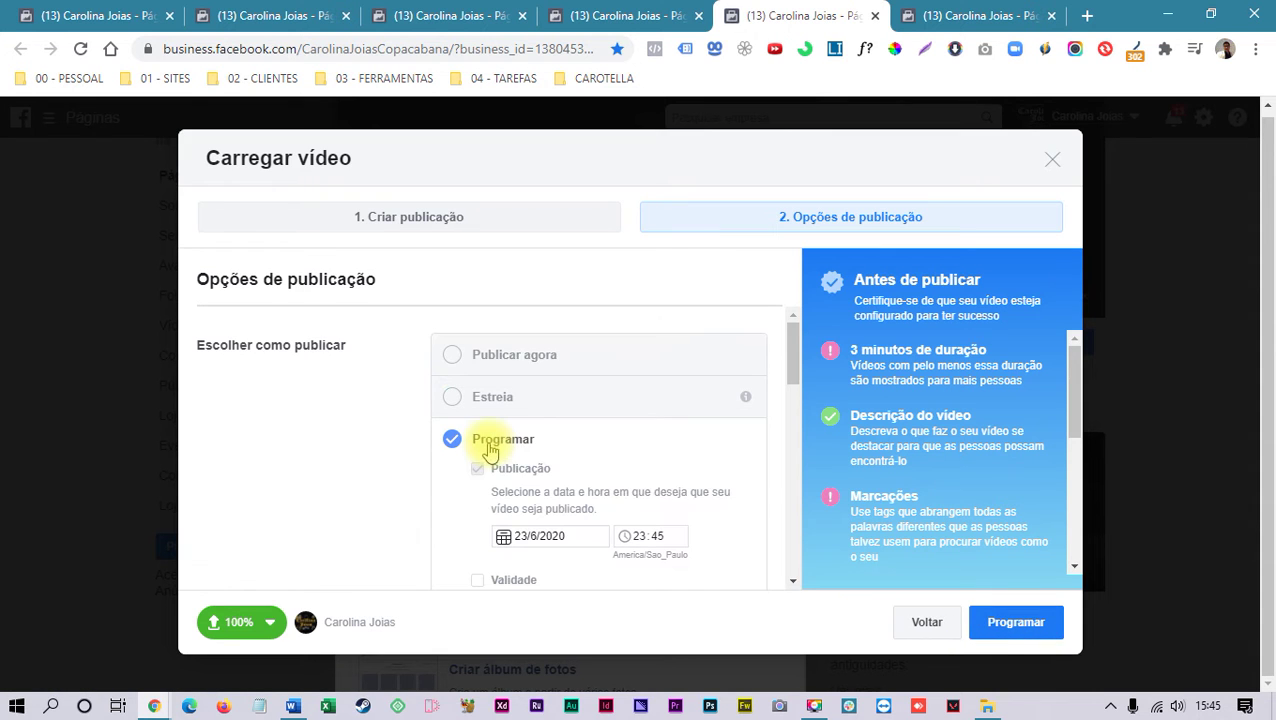
pyautogui.click(522, 537)
pyautogui.click(664, 448)
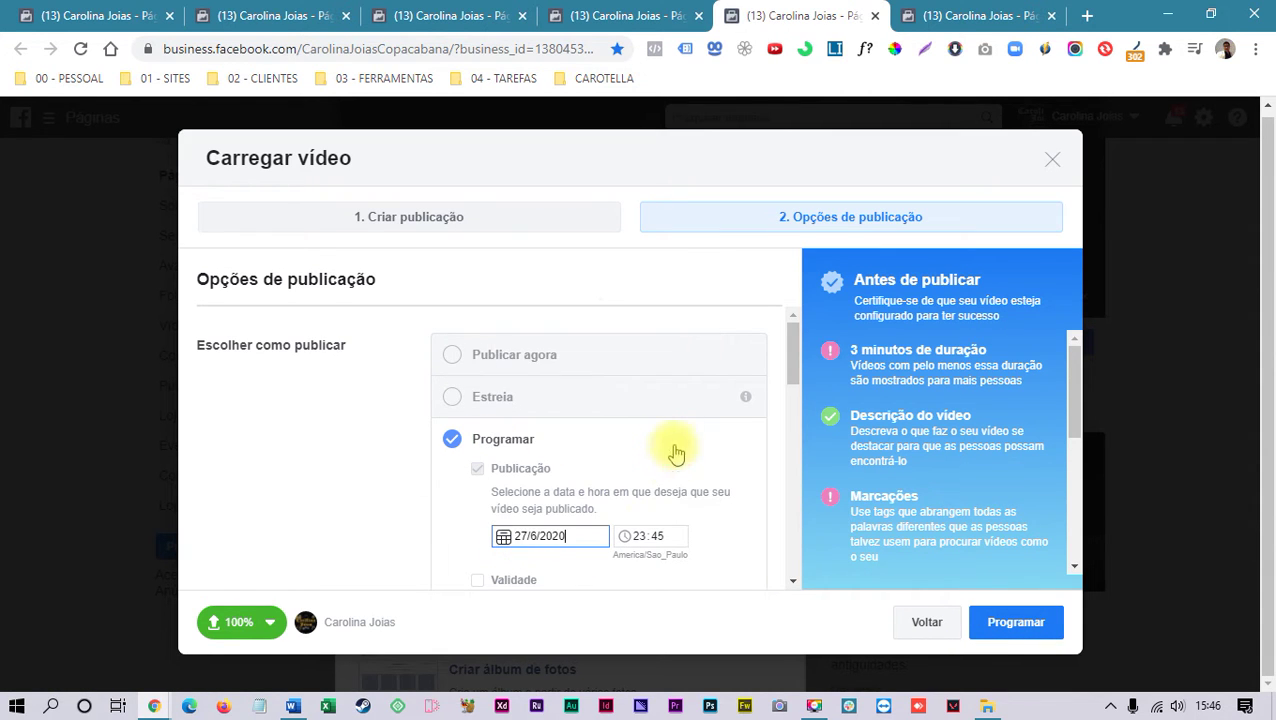
pyautogui.click(645, 540)
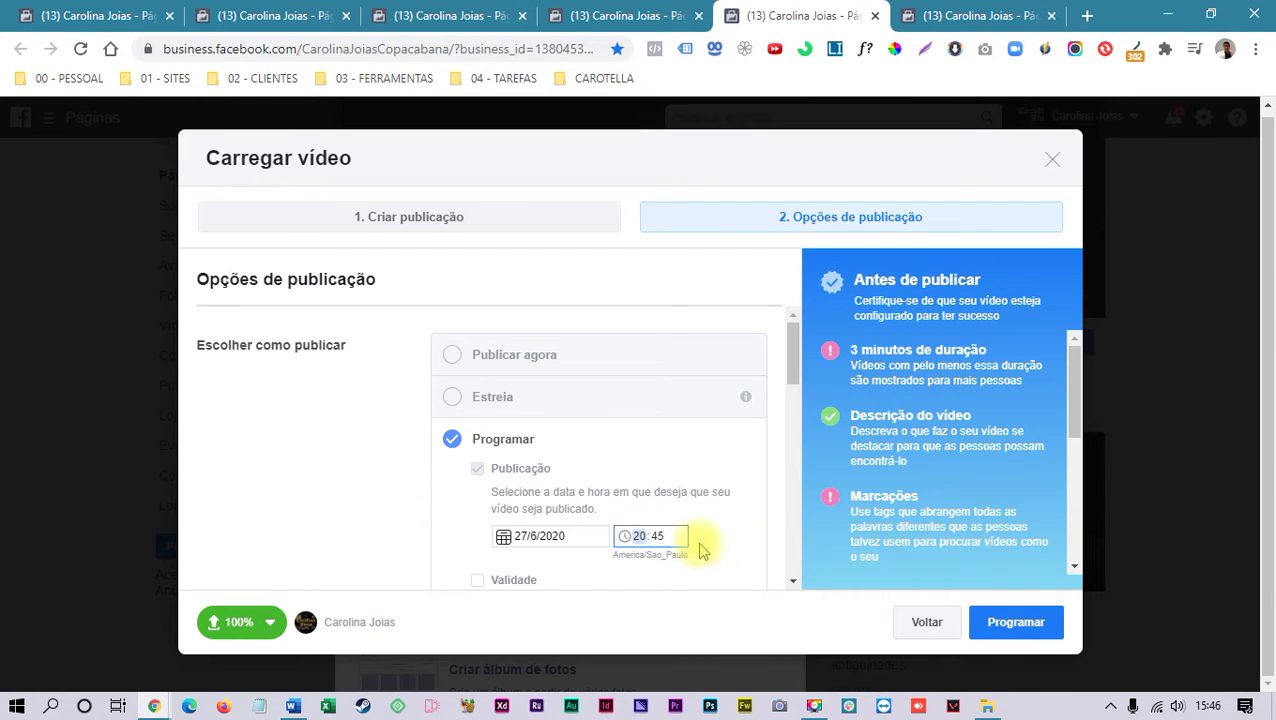
pyautogui.click(1030, 628)
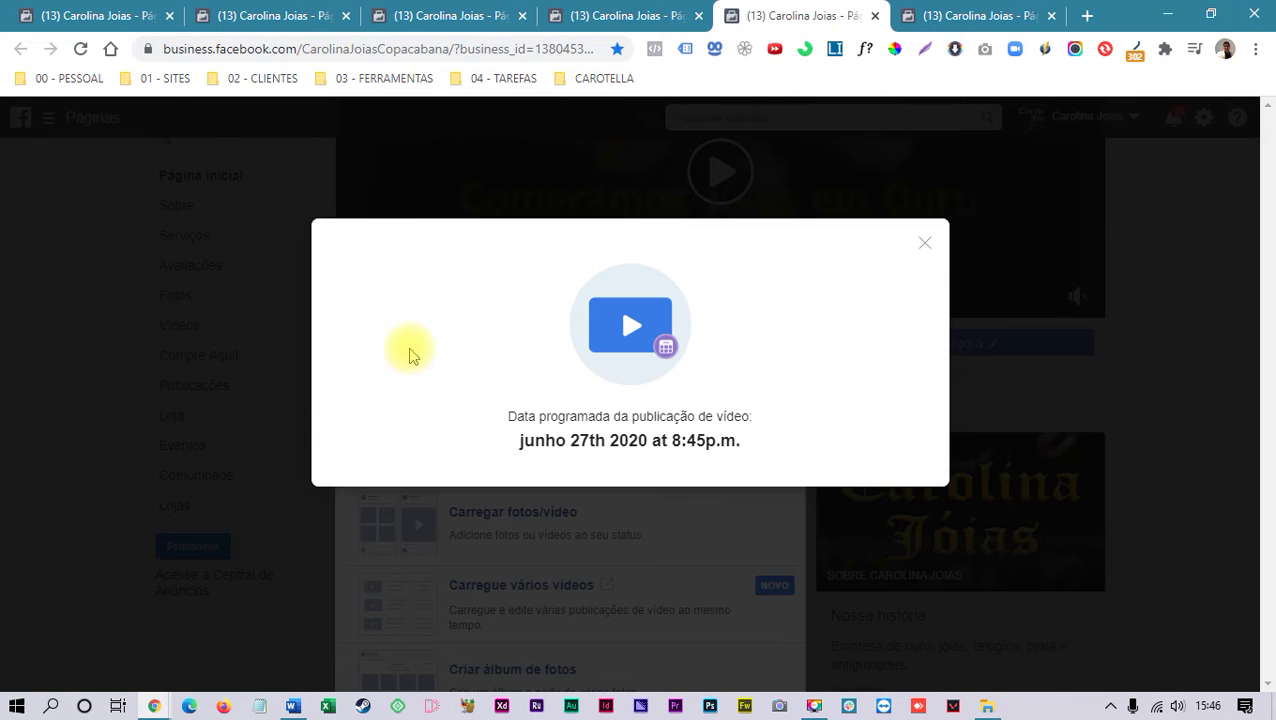
# Step: Schedule the video upload in the sixth browser tab for 27/6/2020 at 08:46 and dismiss the scheduling confirmation
pyautogui.click(942, 15)
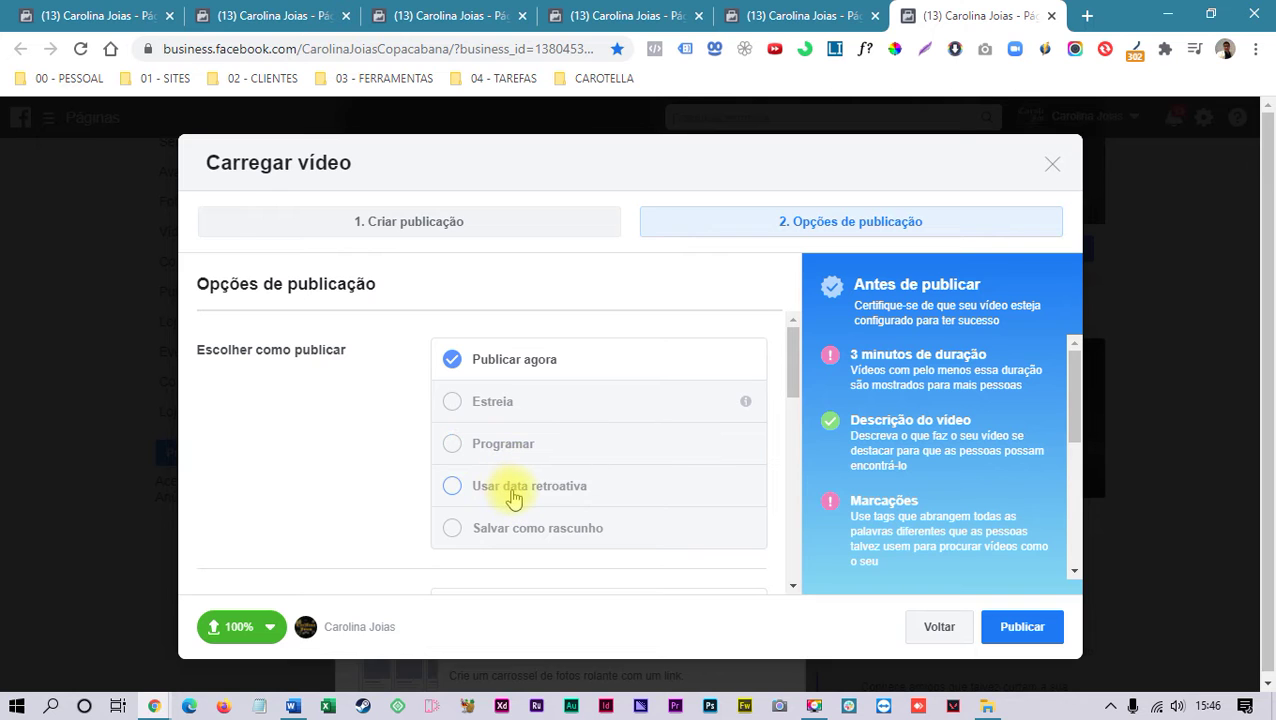
pyautogui.scroll(-1, 513, 497)
pyautogui.click(498, 396)
pyautogui.scroll(1, 505, 470)
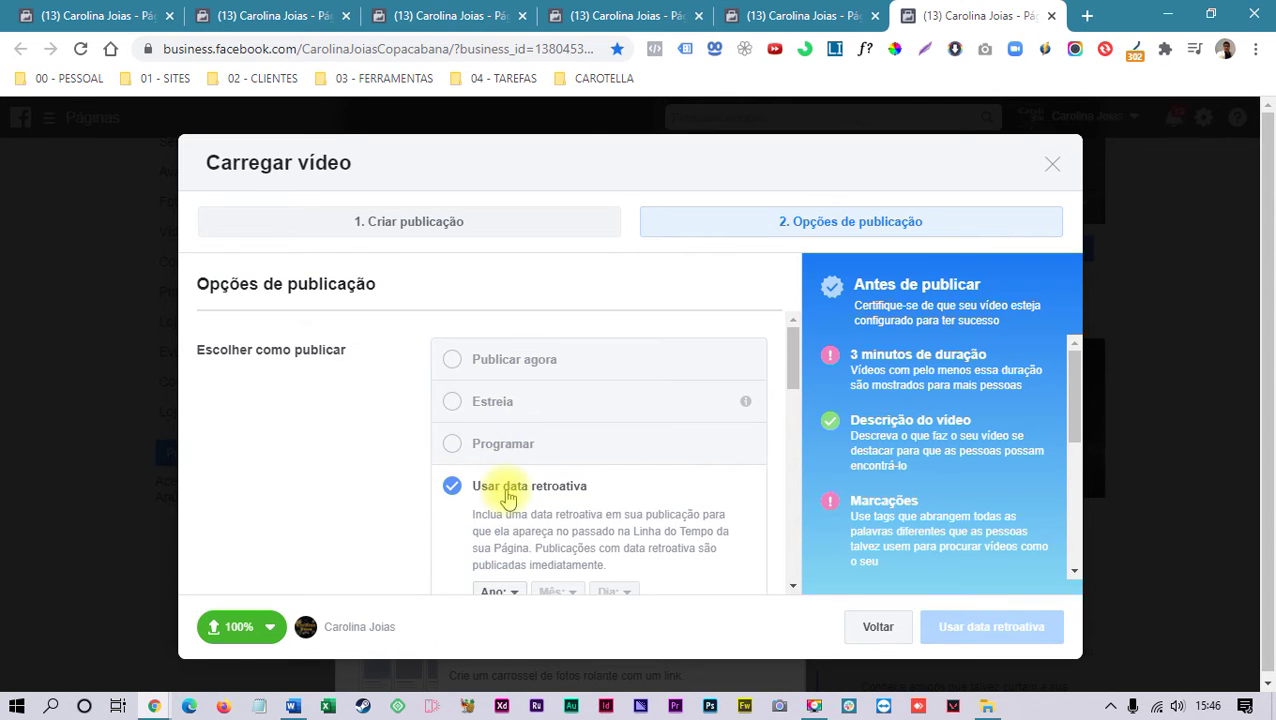
pyautogui.click(498, 444)
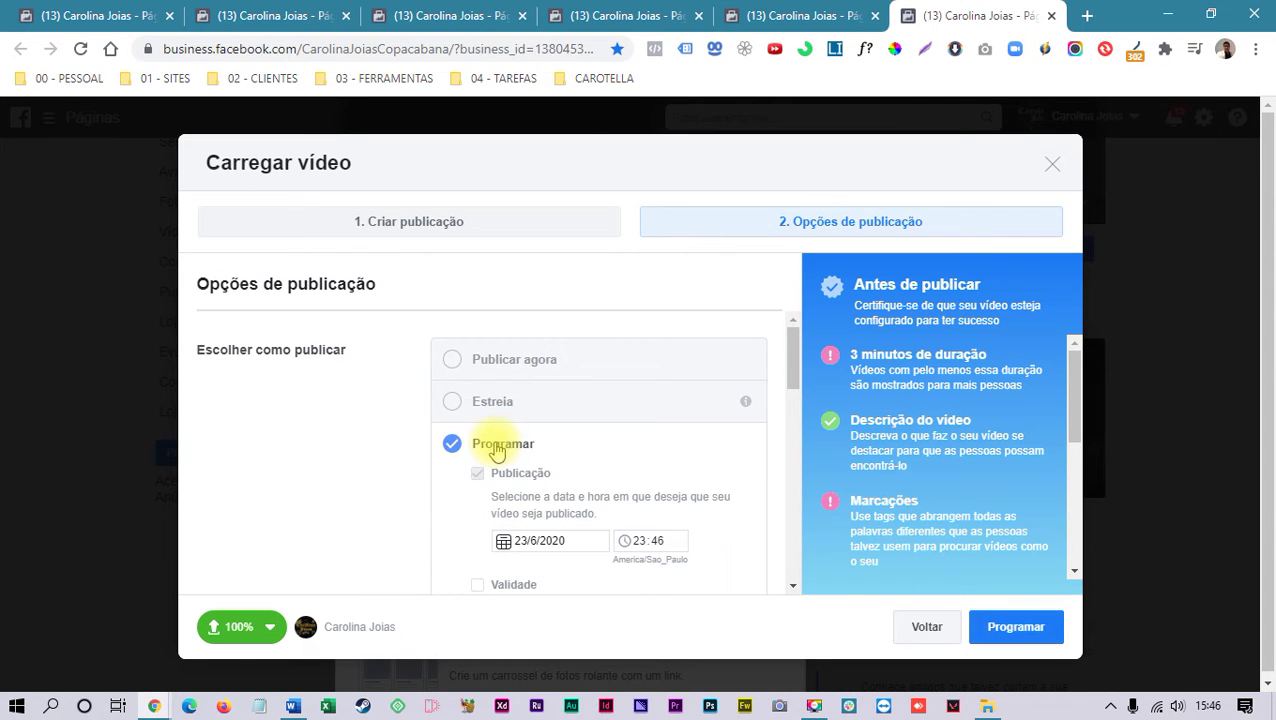
pyautogui.click(535, 540)
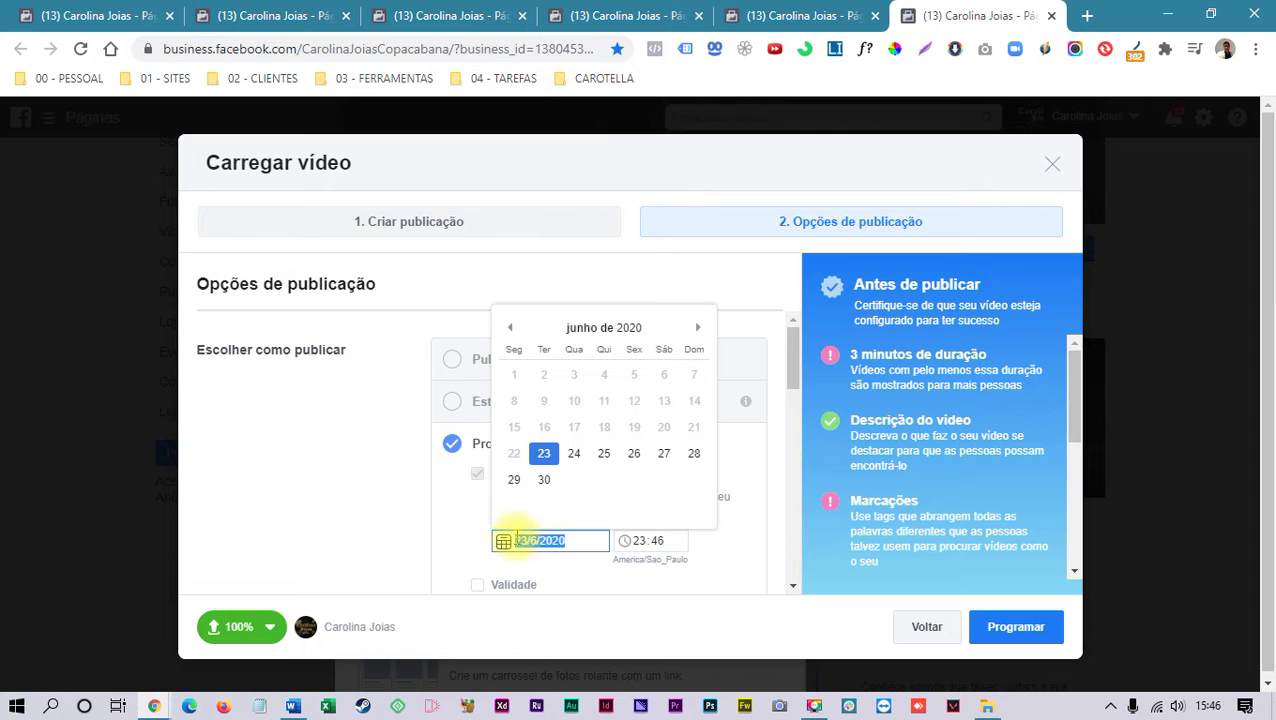
pyautogui.click(665, 462)
pyautogui.click(640, 544)
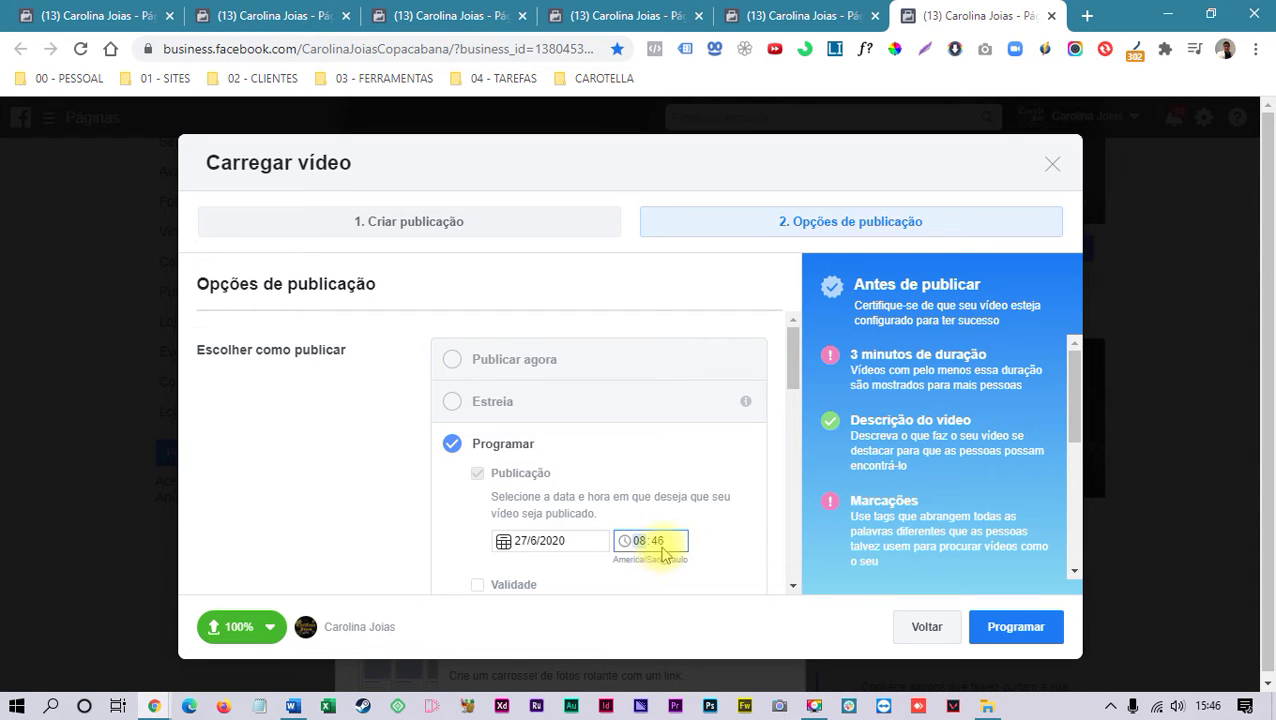
pyautogui.click(1002, 624)
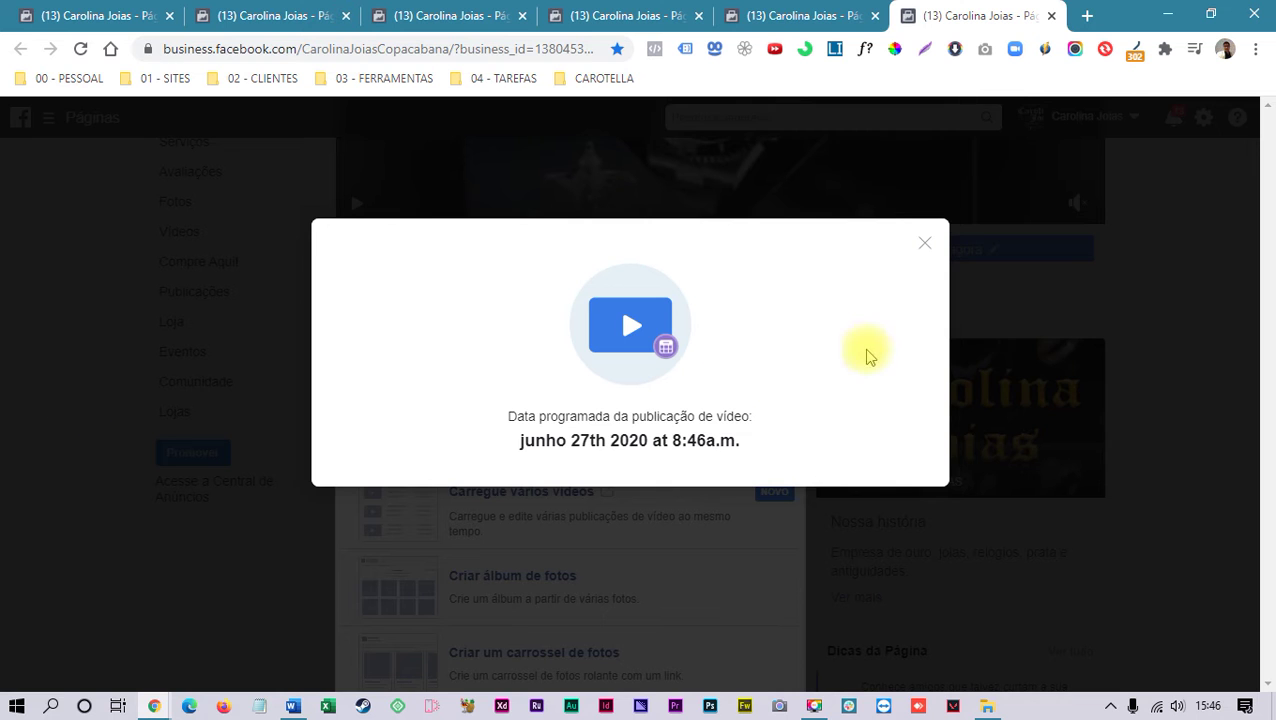
pyautogui.click(924, 244)
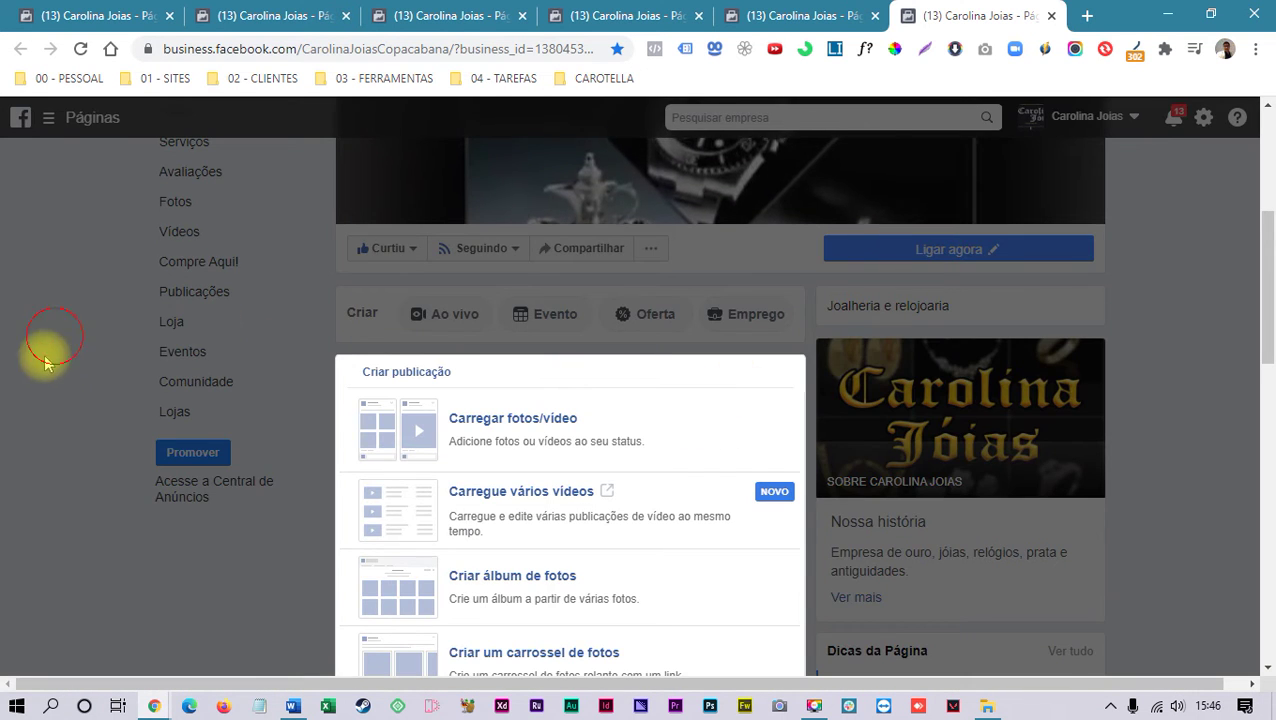
# Step: Close the extra Carolina Joias browser tabs, keeping only one open
pyautogui.scroll(-8, 30, 400)
pyautogui.scroll(3, 57, 413)
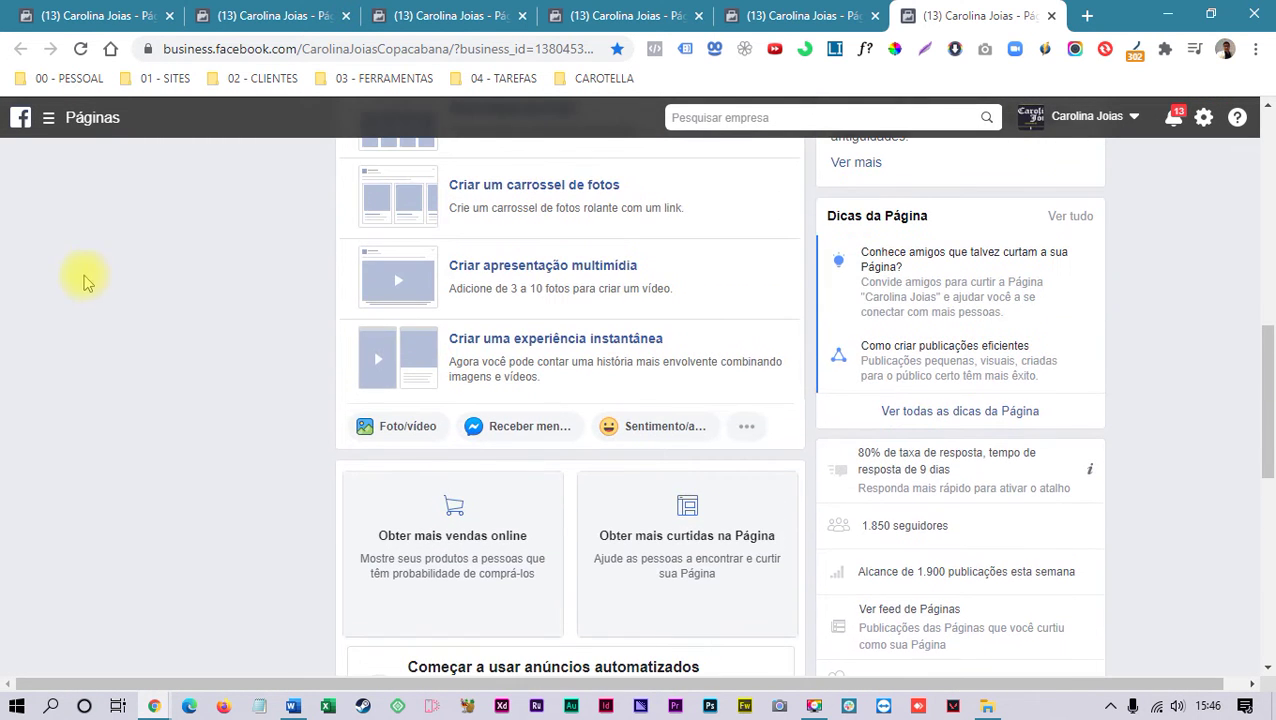
pyautogui.middleClick(118, 15)
pyautogui.middleClick(122, 15)
pyautogui.middleClick(128, 14)
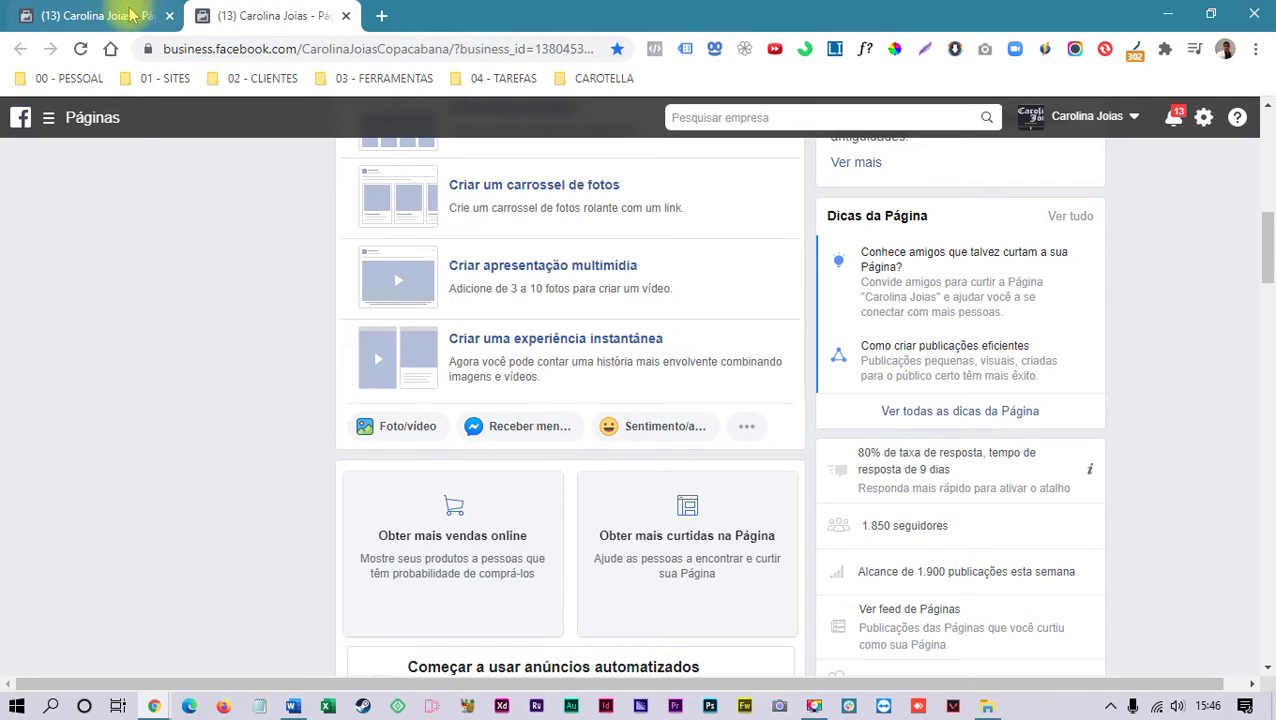
pyautogui.middleClick(128, 14)
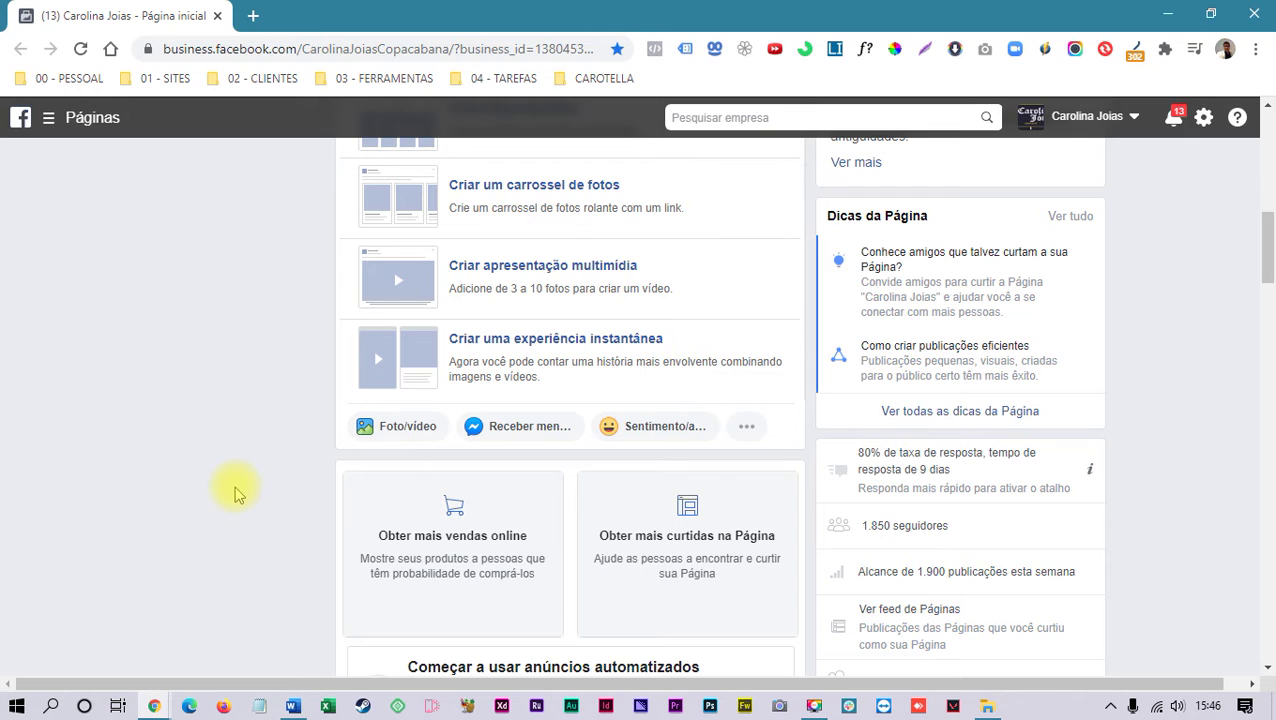
# Step: Minimize the screen recorder window and open the Publicações section of the Carolina Joias page
pyautogui.scroll(5, 227, 493)
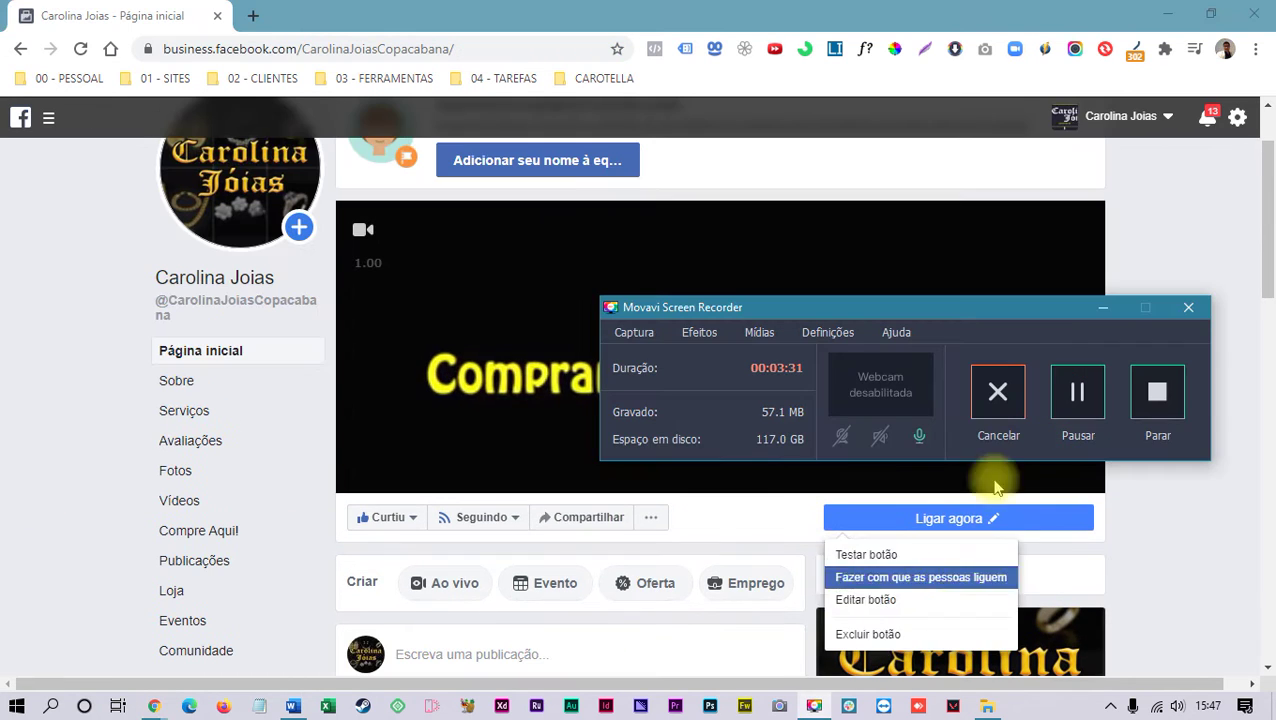
pyautogui.click(1055, 314)
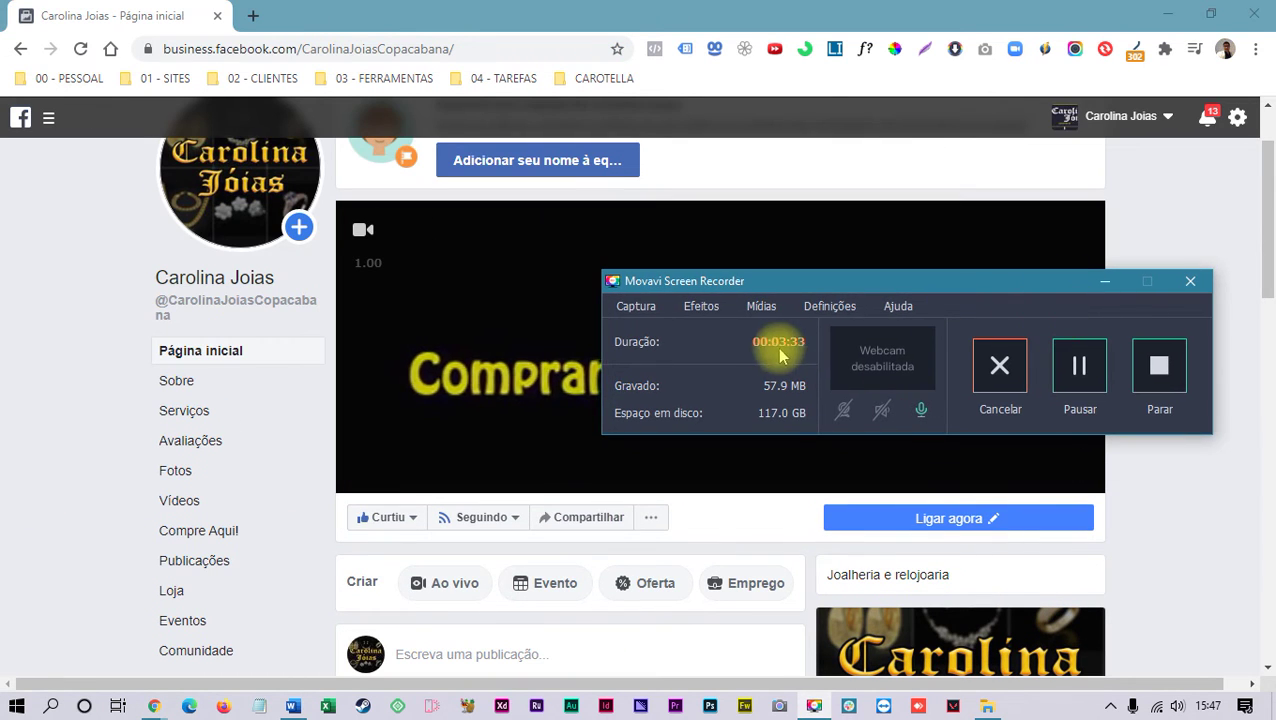
pyautogui.click(1105, 282)
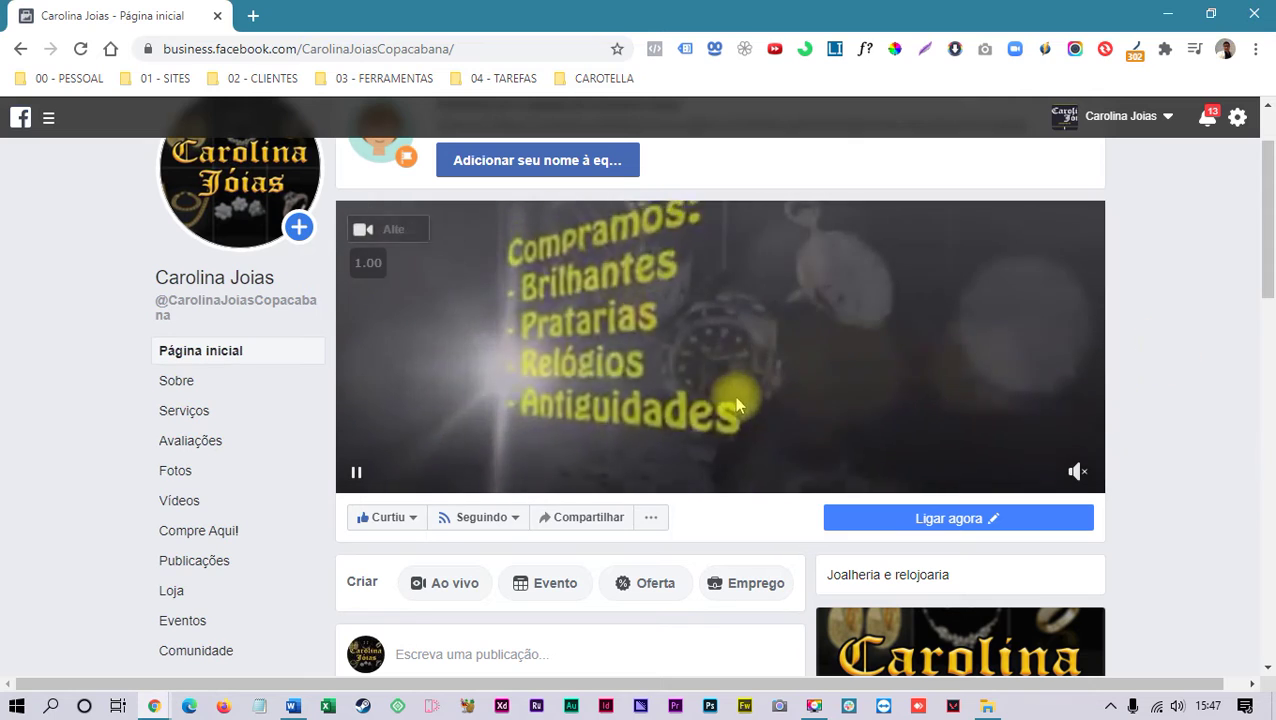
pyautogui.scroll(2, 520, 300)
pyautogui.scroll(-5, 142, 421)
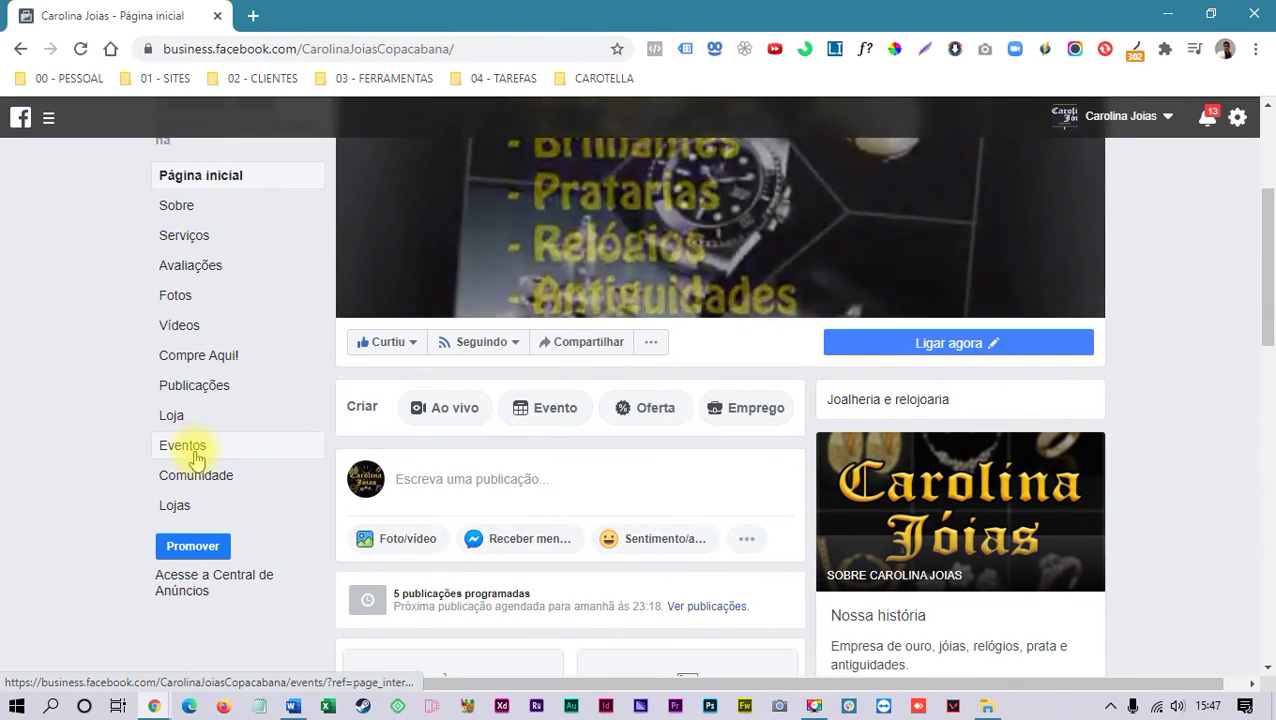
pyautogui.click(200, 396)
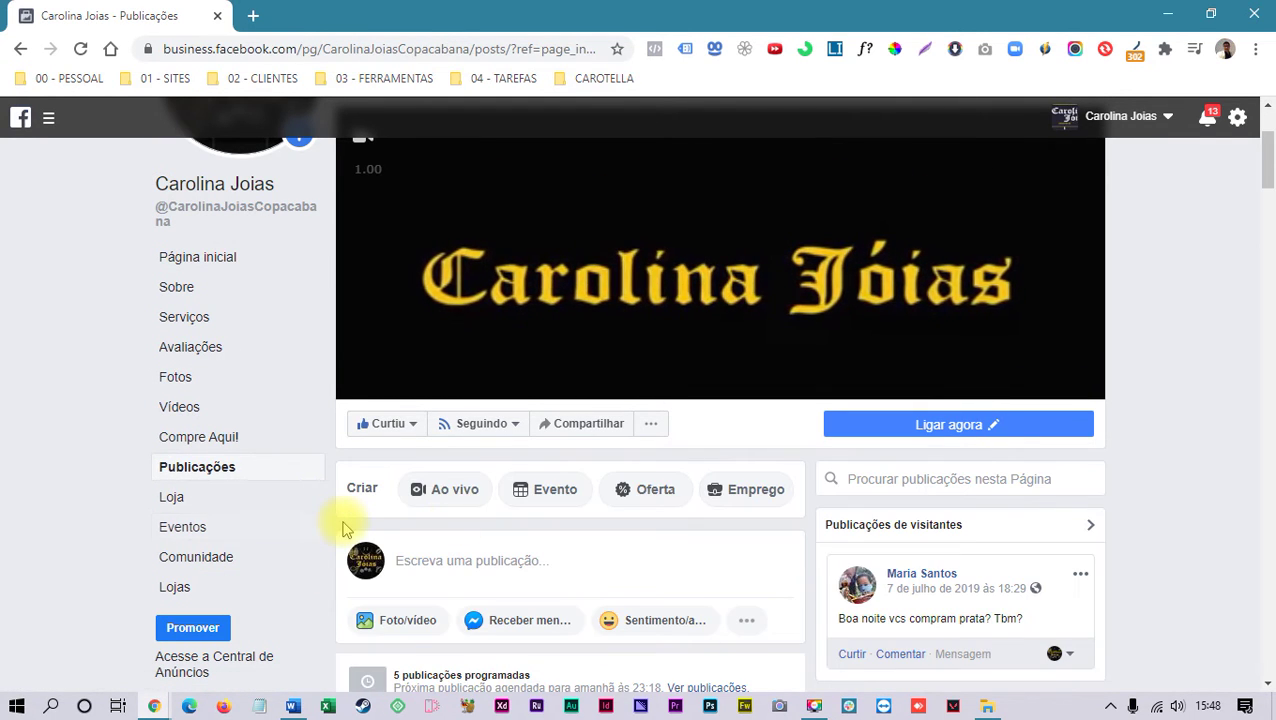
# Step: Enlarge the page view, open the page's list of scheduled posts and dismiss the crossposting tip
pyautogui.scroll(-3, 342, 527)
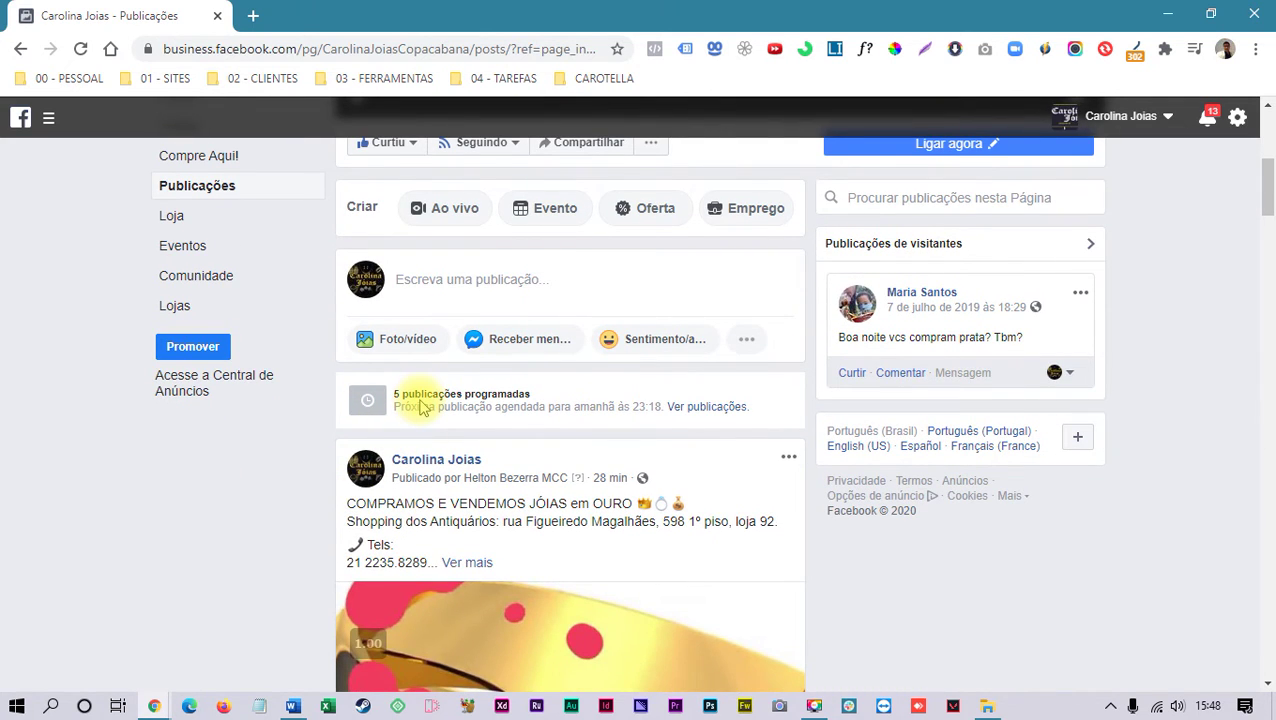
pyautogui.hotkey('ctrl', '0')
pyautogui.hotkey('ctrl', '+')
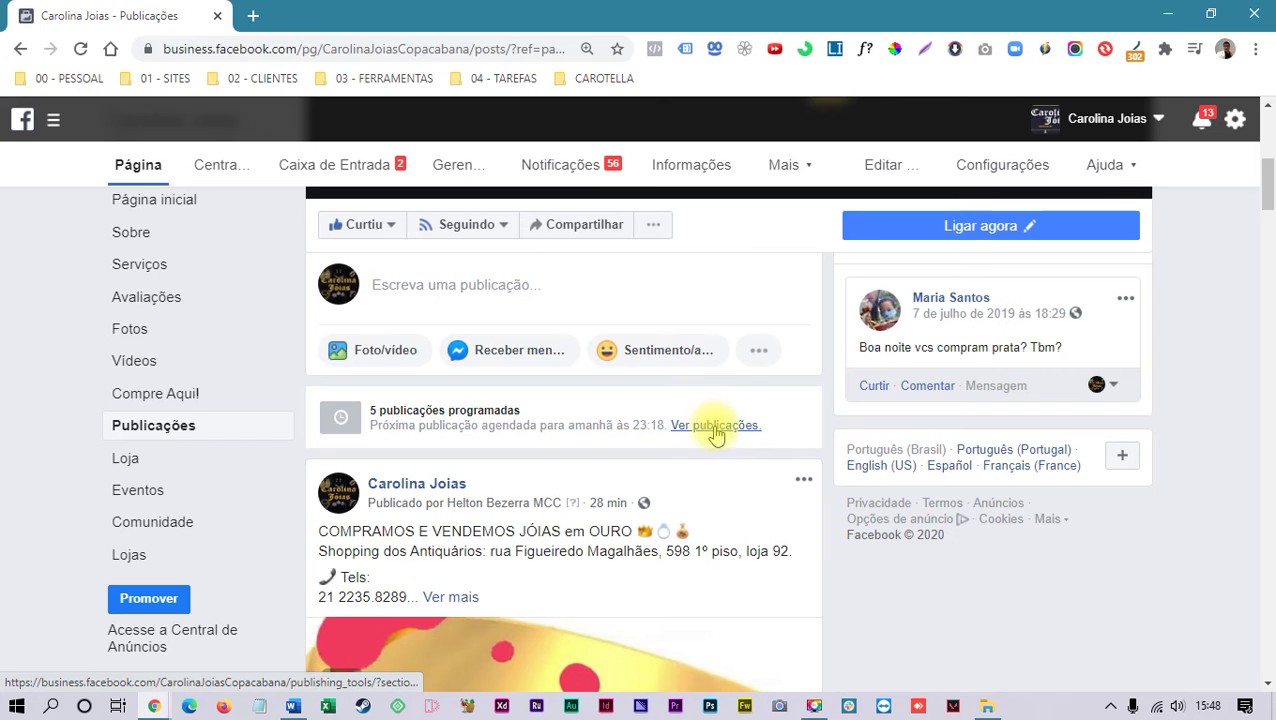
pyautogui.click(715, 428)
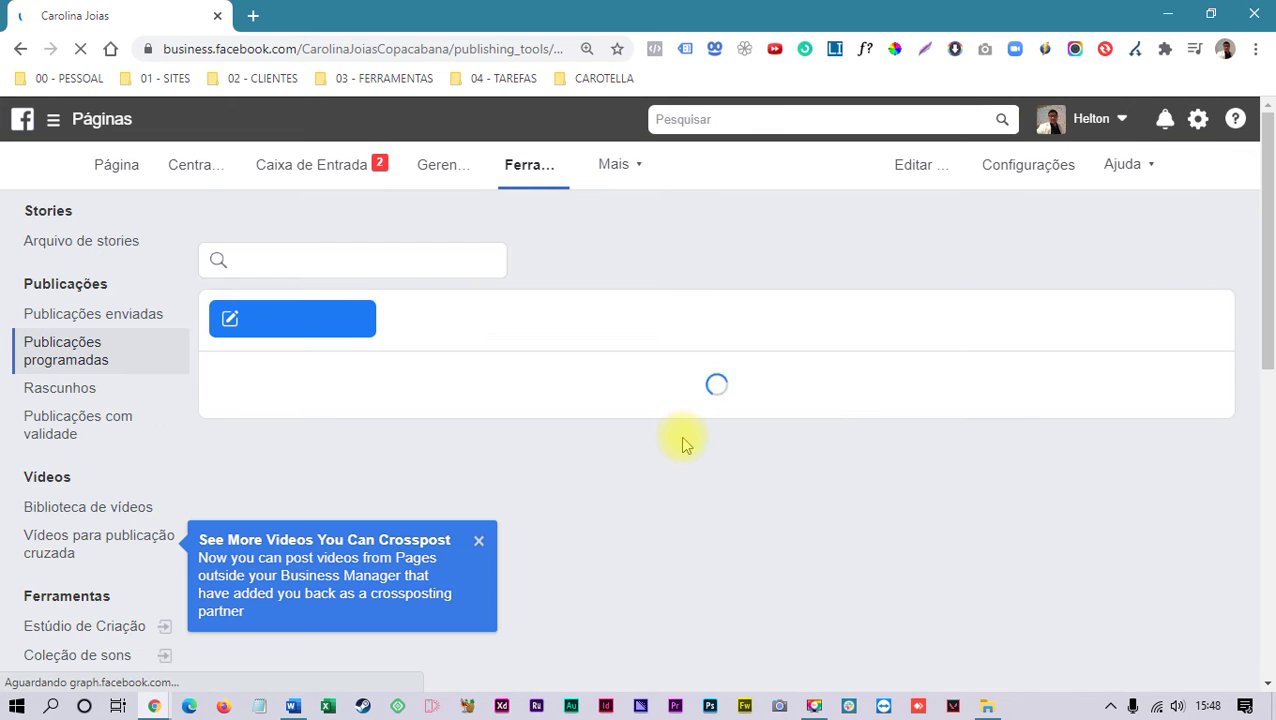
pyautogui.click(479, 545)
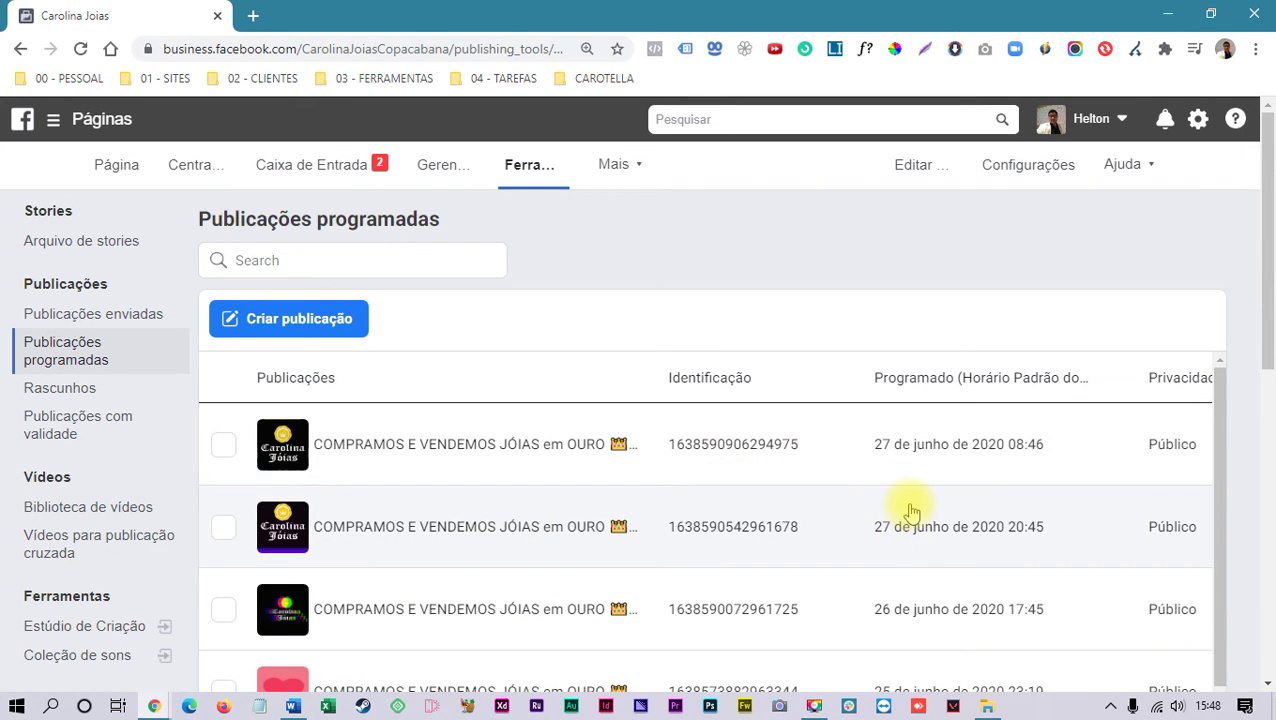
# Step: Review the scheduled posts and their dates, including the details of the post for 26 de junho de 2020 17:45
pyautogui.scroll(-1, 735, 493)
pyautogui.scroll(1, 889, 507)
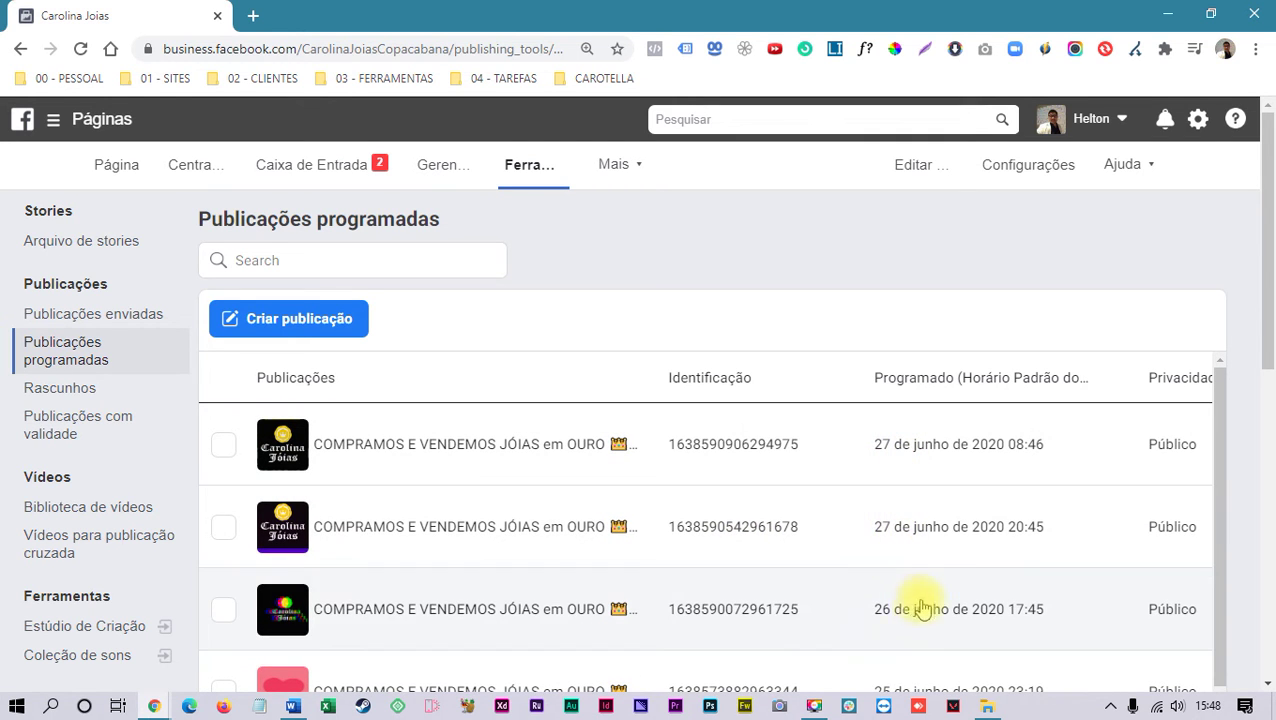
pyautogui.click(924, 614)
pyautogui.scroll(-1, 868, 493)
pyautogui.scroll(1, 868, 493)
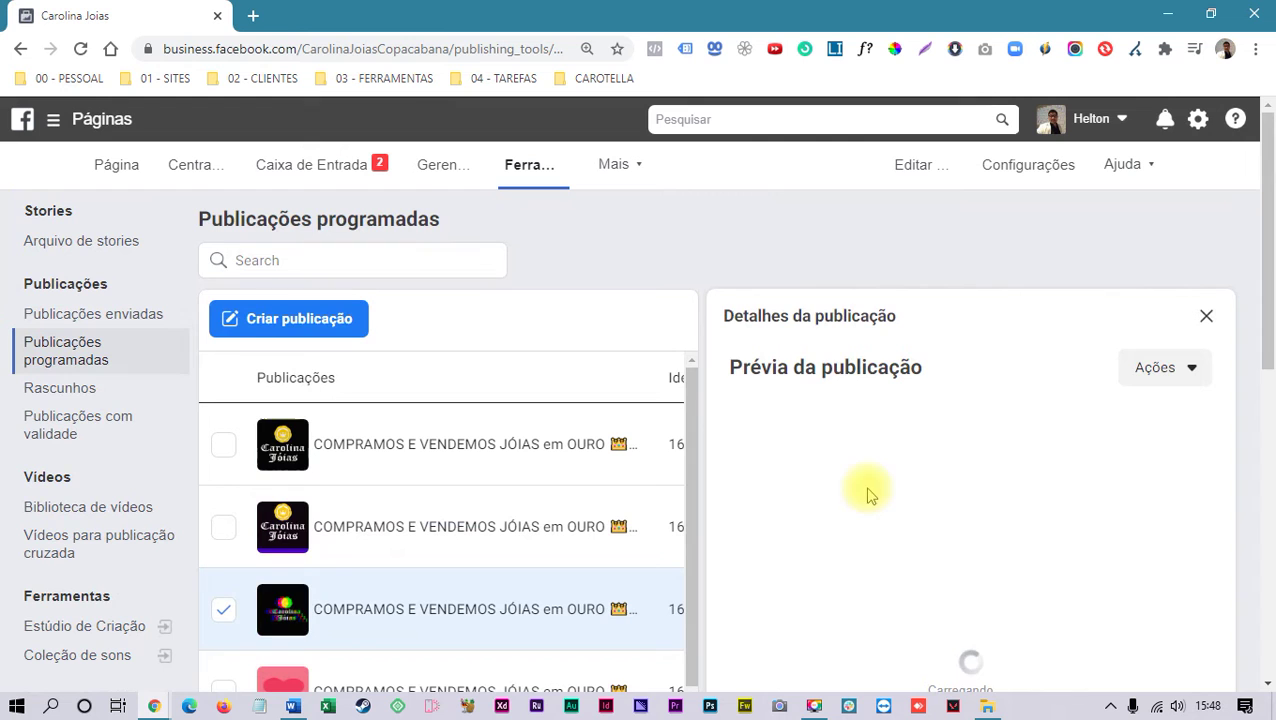
pyautogui.click(1207, 316)
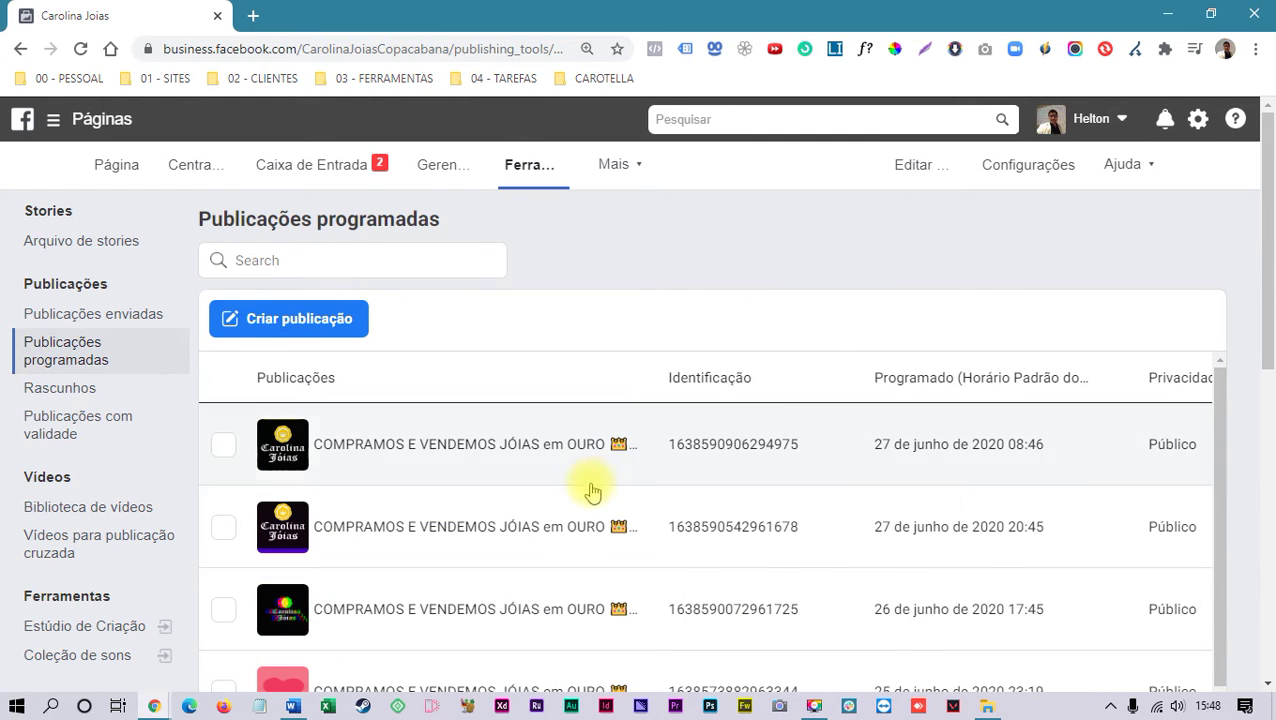
pyautogui.scroll(-1, 590, 490)
pyautogui.scroll(-1, 590, 484)
pyautogui.scroll(1, 595, 498)
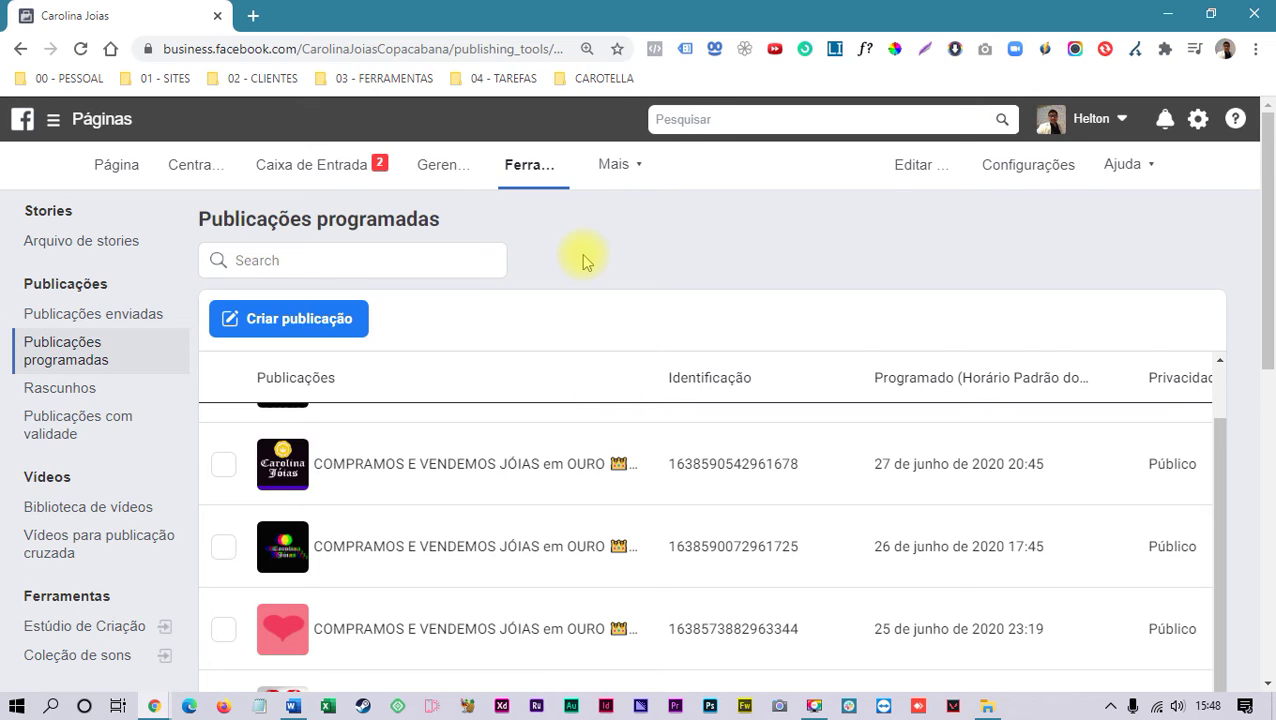
pyautogui.hotkey('ctrl', '-')
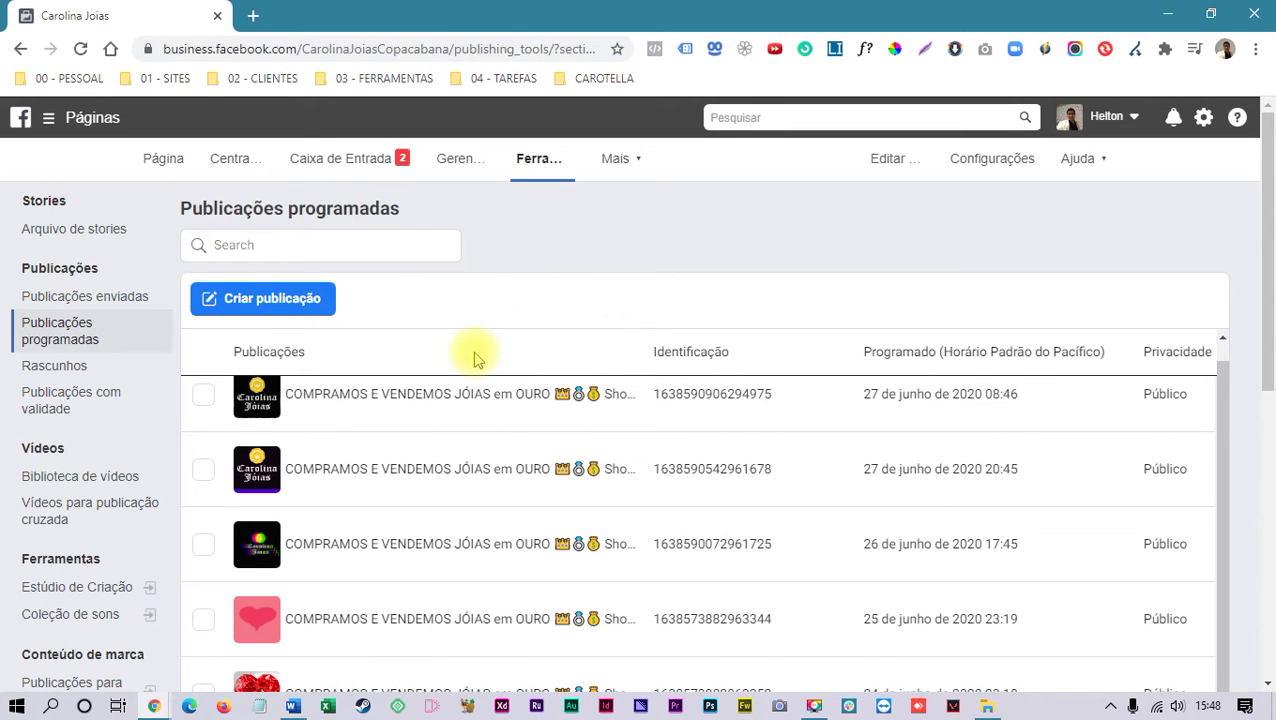
pyautogui.scroll(1, 490, 438)
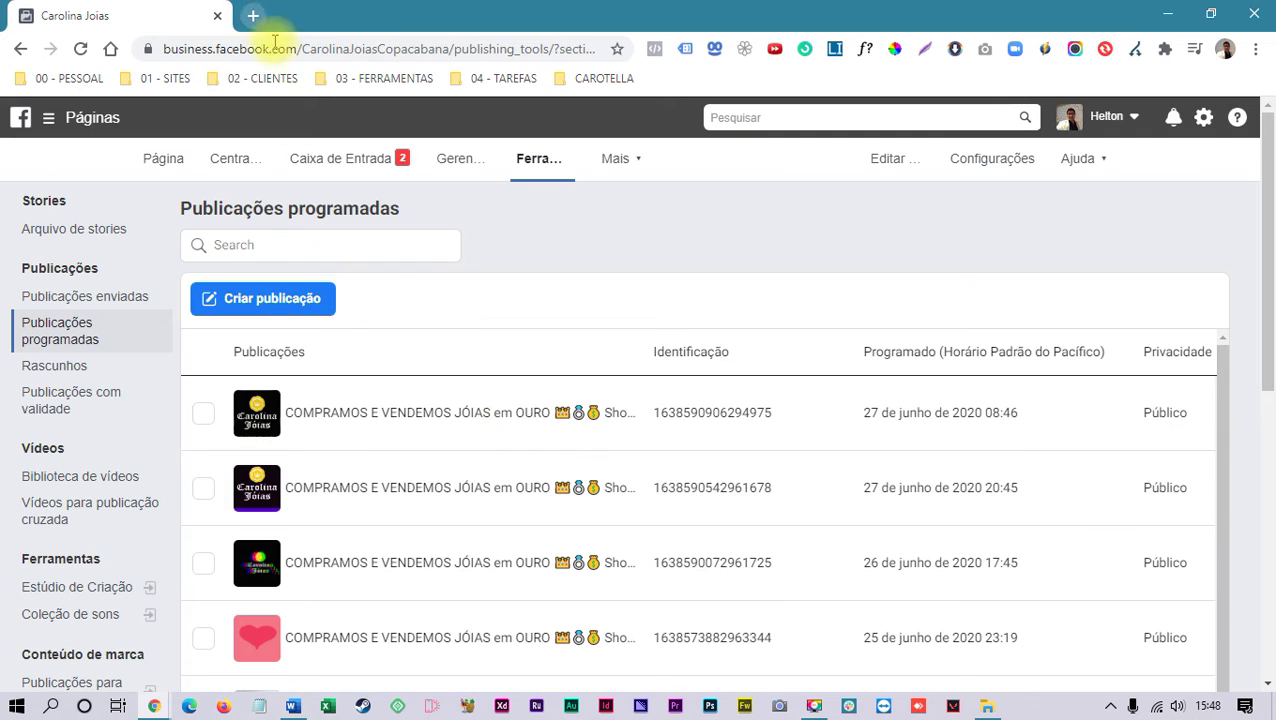
# Step: Open the etus bookmark from the 00 - FERRAMENTAS DIARIAS folder in a new tab and log in
pyautogui.click(368, 78)
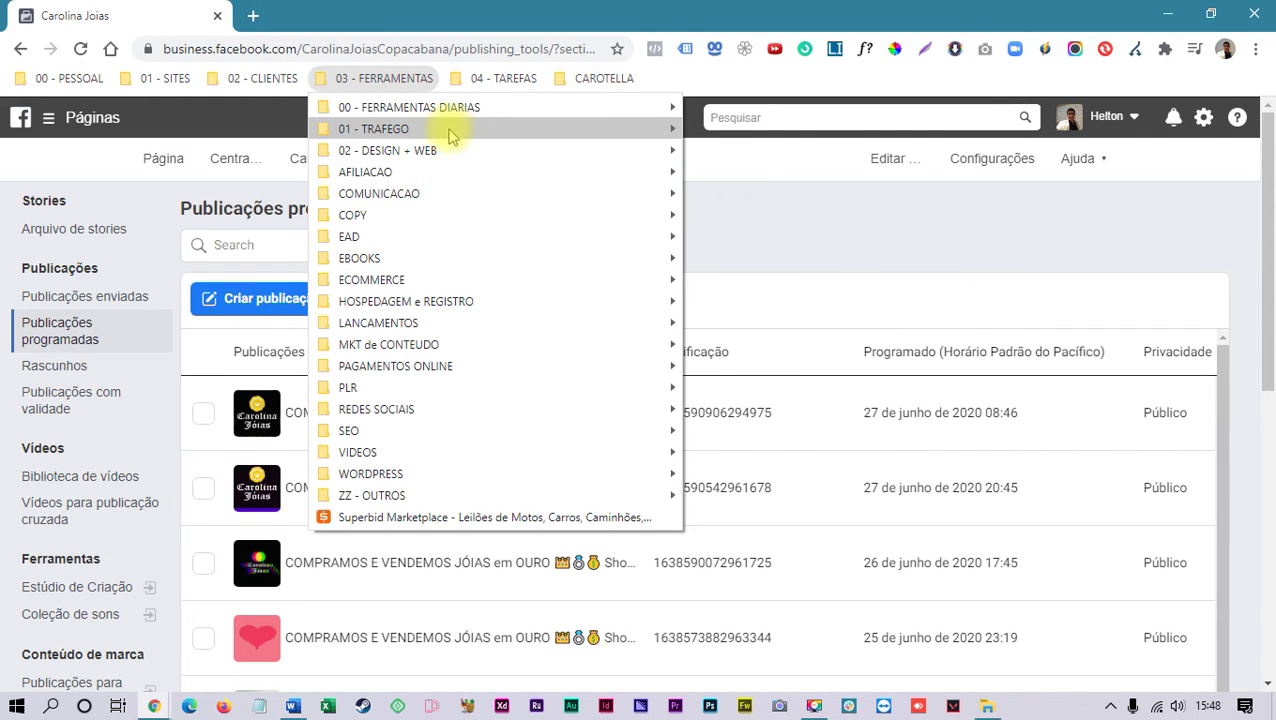
pyautogui.moveTo(460, 110)
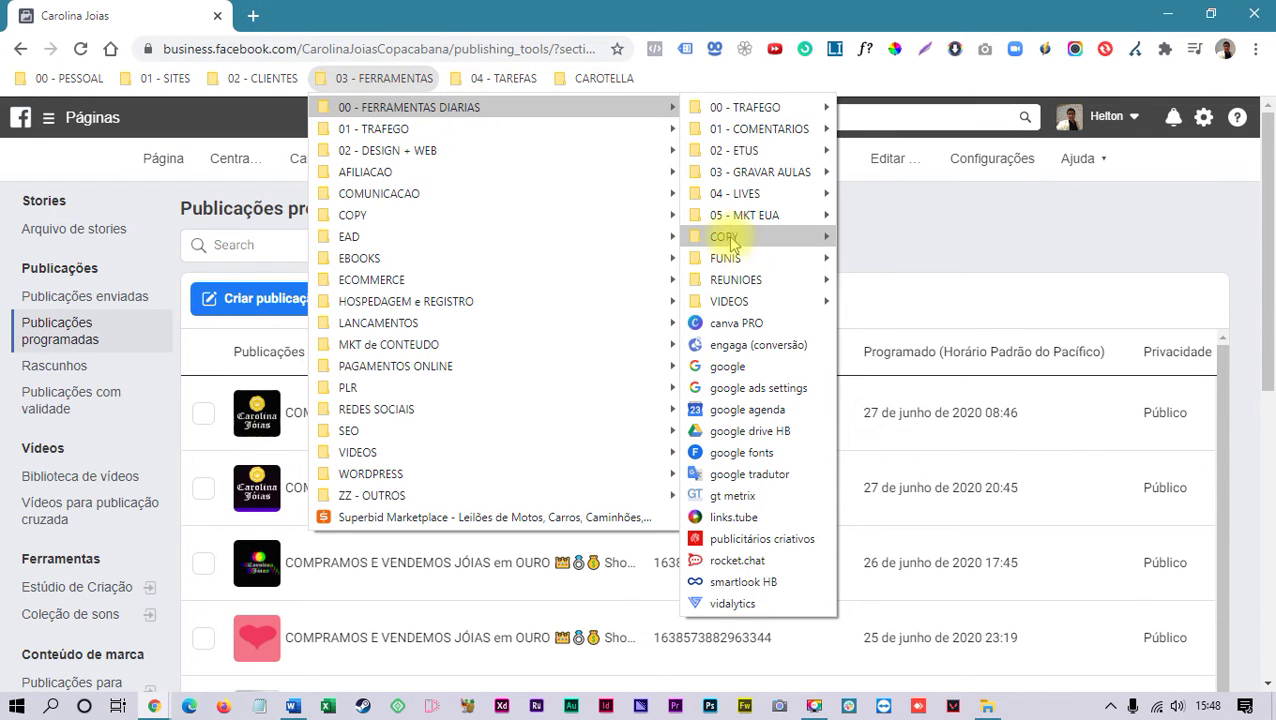
pyautogui.moveTo(759, 148)
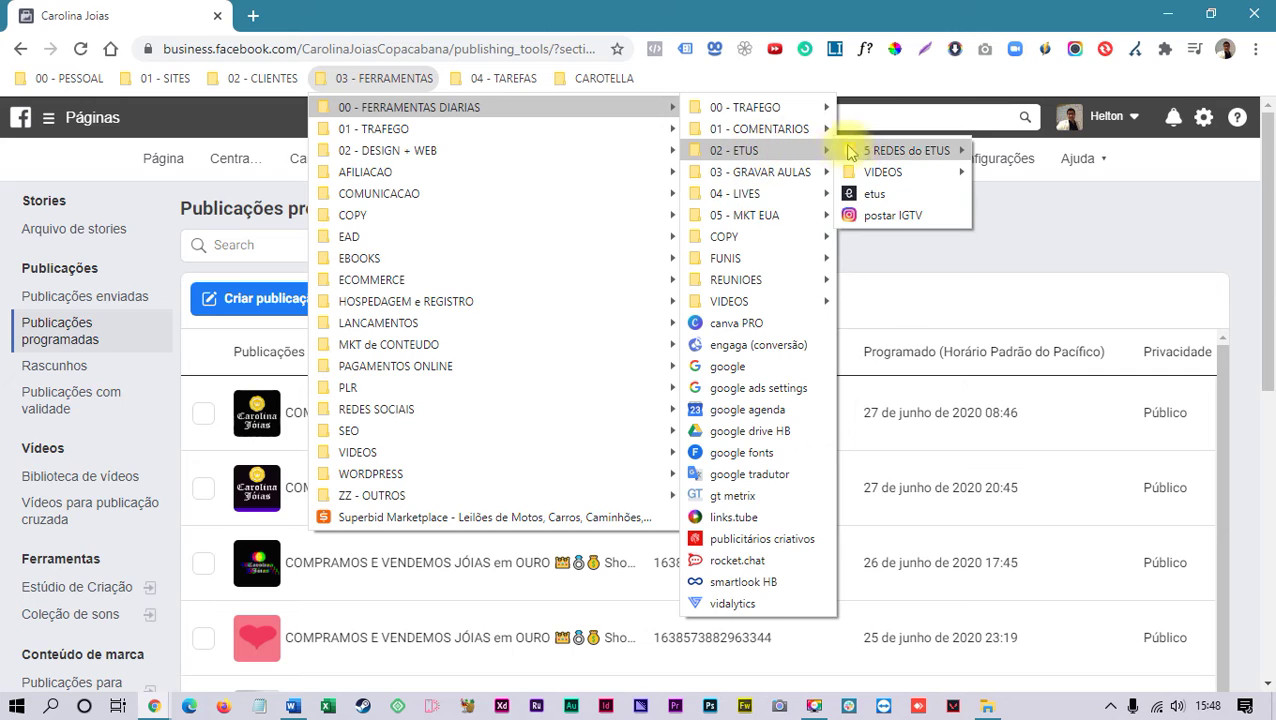
pyautogui.middleClick(880, 194)
pyautogui.click(336, 17)
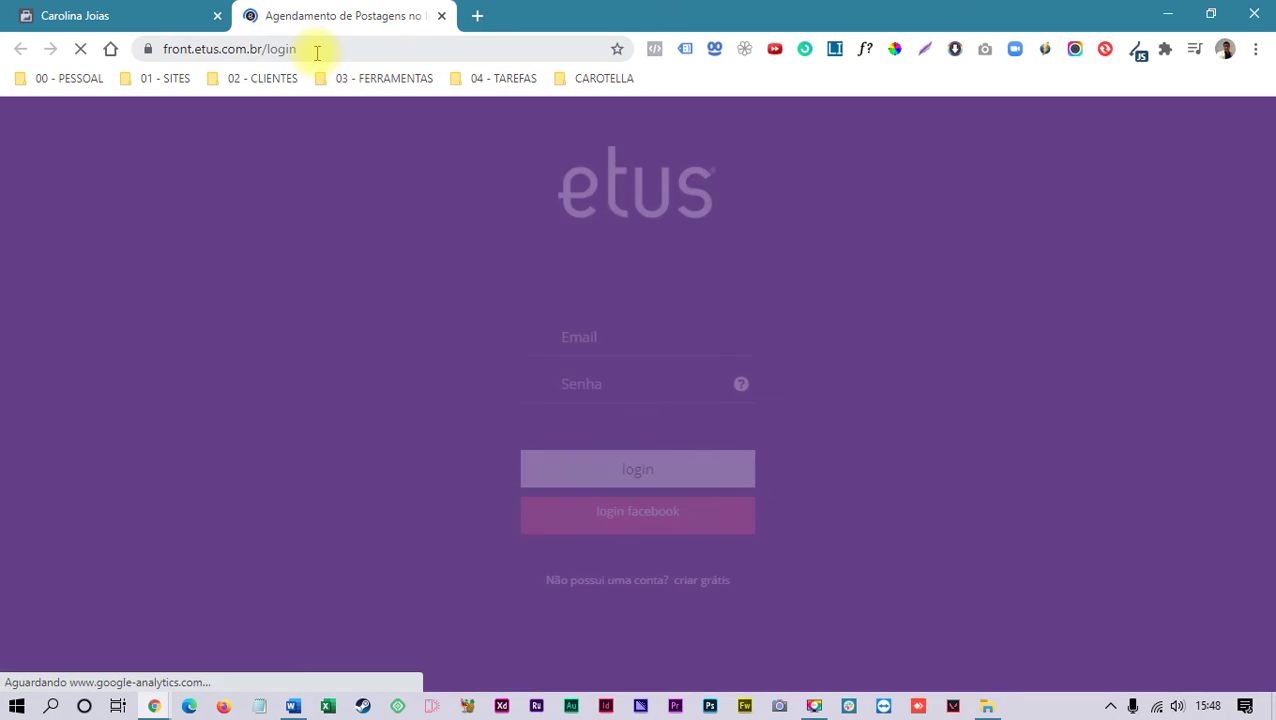
pyautogui.click(649, 466)
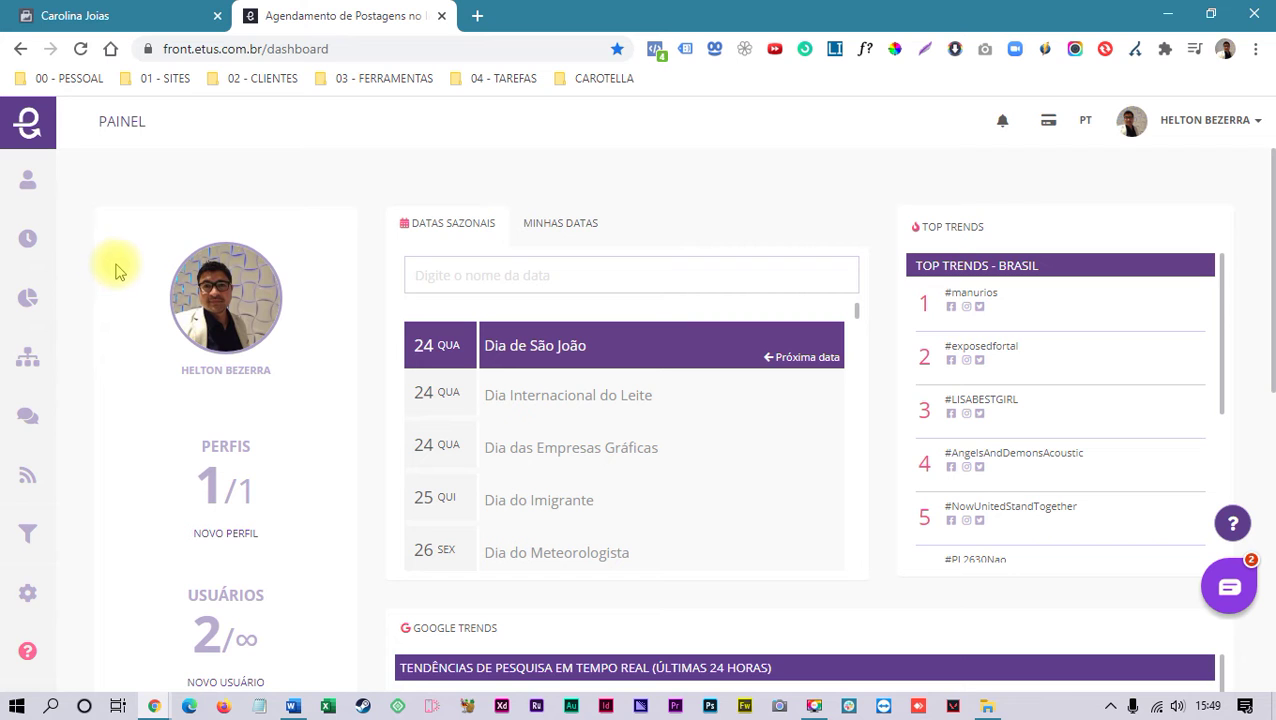
# Step: Open the Publicações Agendadas list in etus and check the posts' scheduled times
pyautogui.moveTo(45, 262)
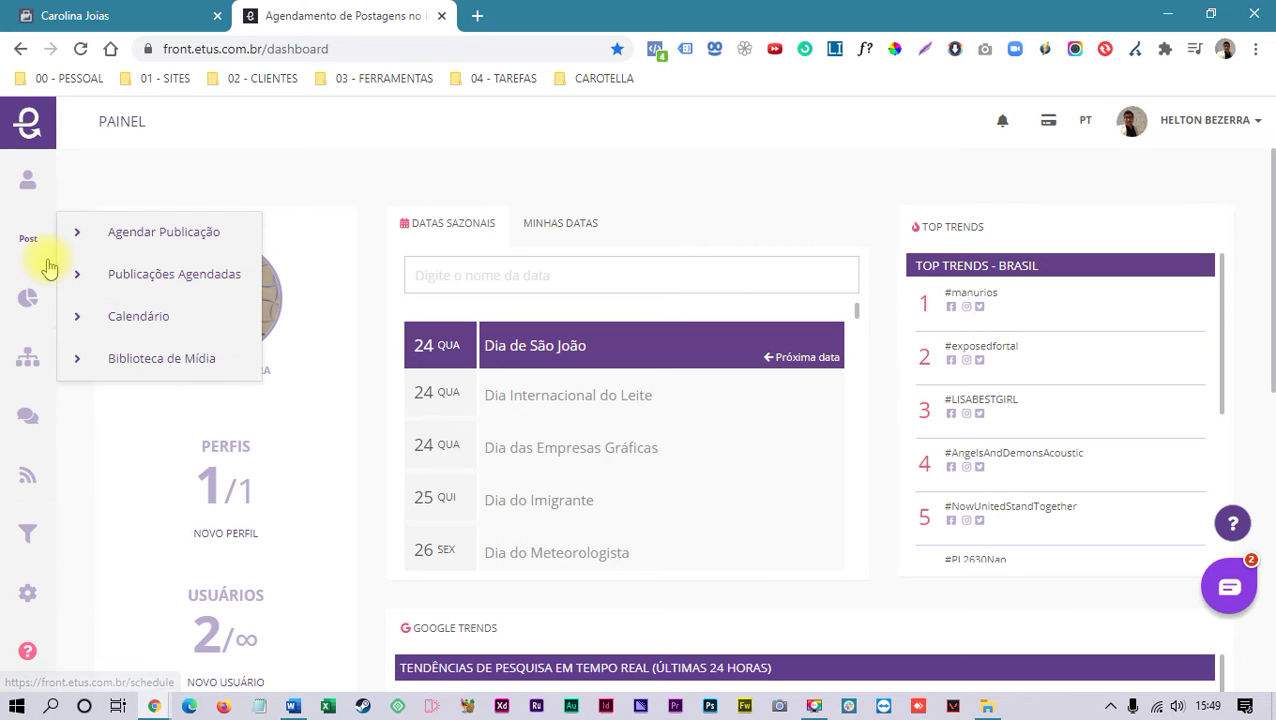
pyautogui.click(165, 281)
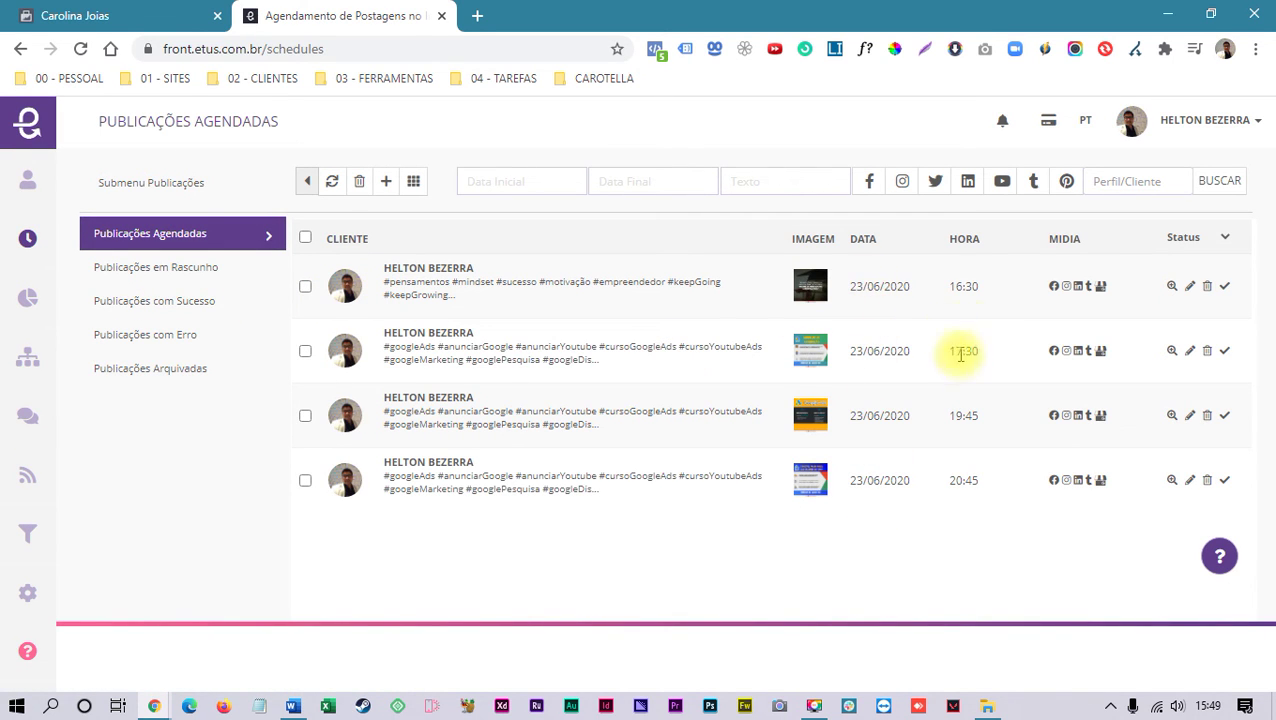
pyautogui.click(976, 481)
pyautogui.click(940, 541)
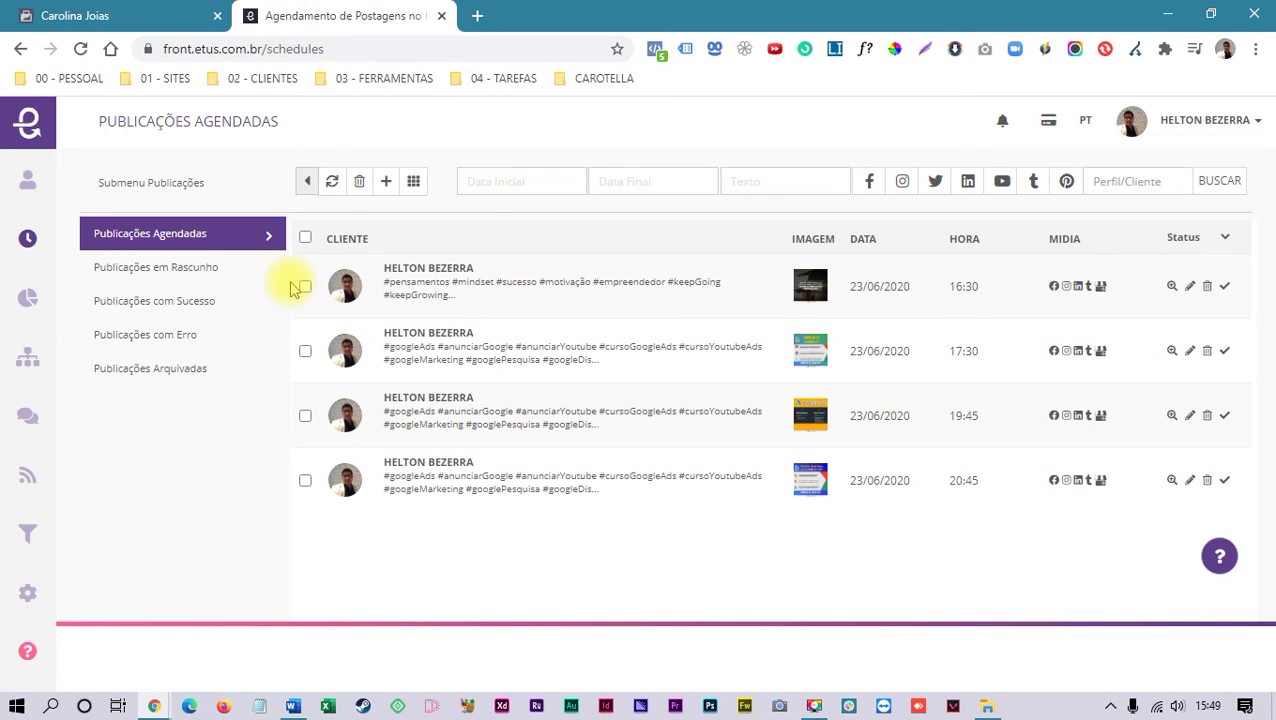
# Step: Switch to the desktop and open the agenda HB workbook in Excel
pyautogui.press('super+d')
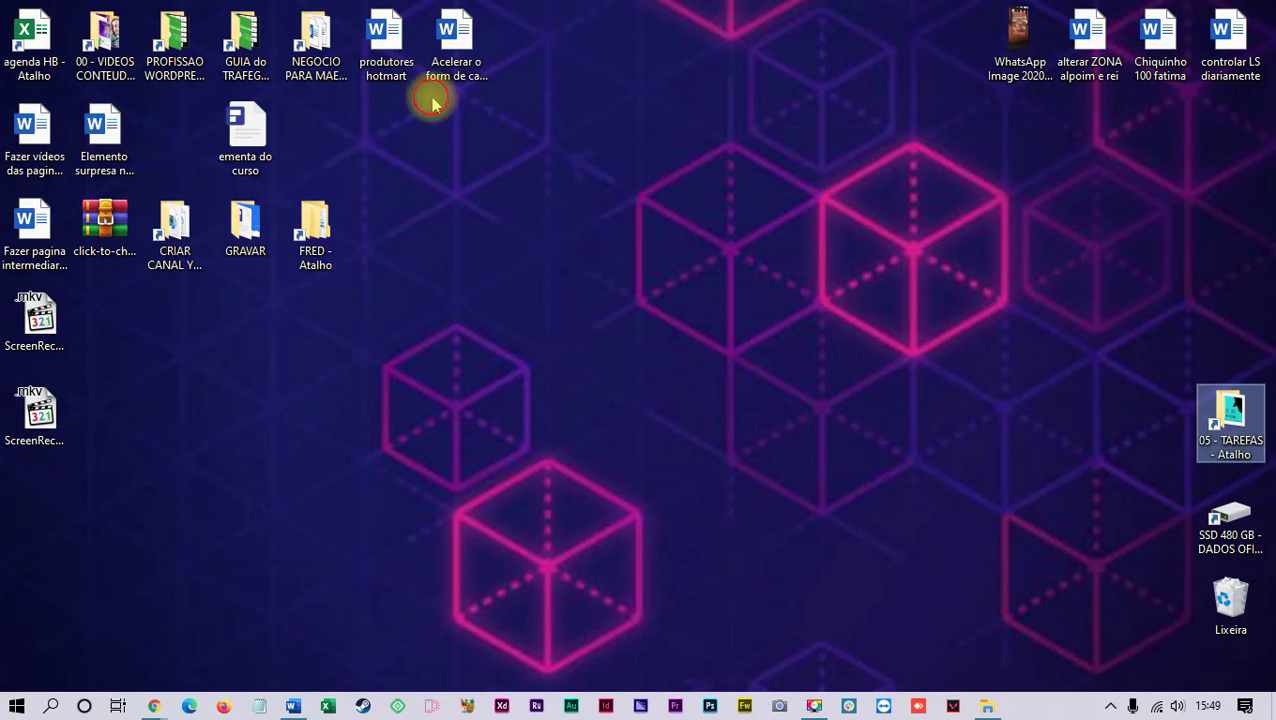
pyautogui.doubleClick(33, 40)
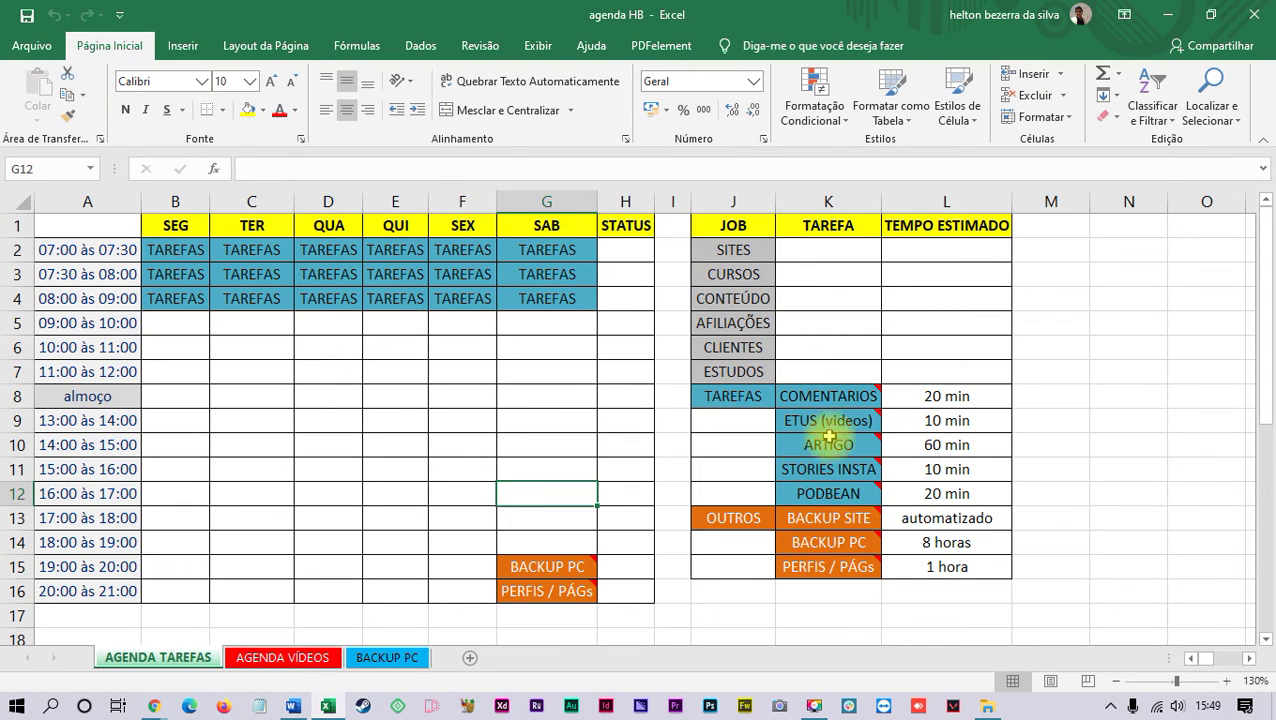
# Step: Select the rows for the 07:00 às 07:30 and 07:30 às 08:00 time slots in the AGENDA TAREFAS sheet to review the tasks
pyautogui.moveTo(819, 420)
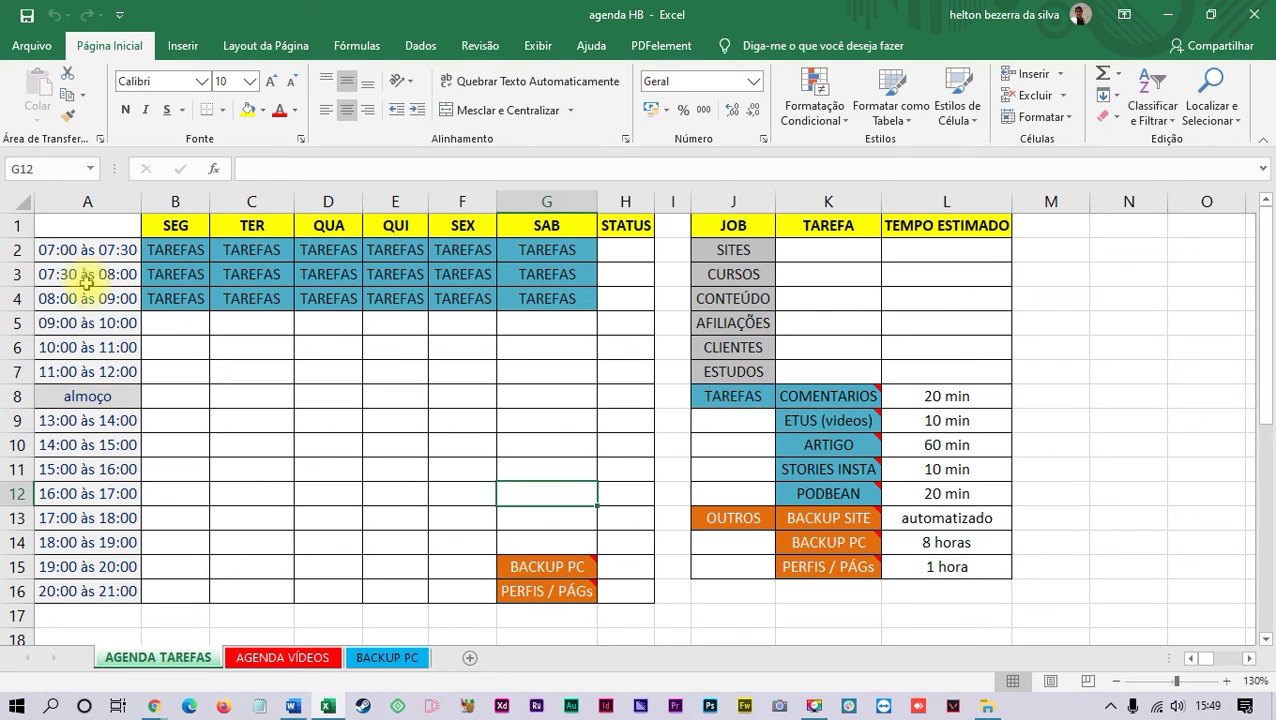
pyautogui.click(18, 250)
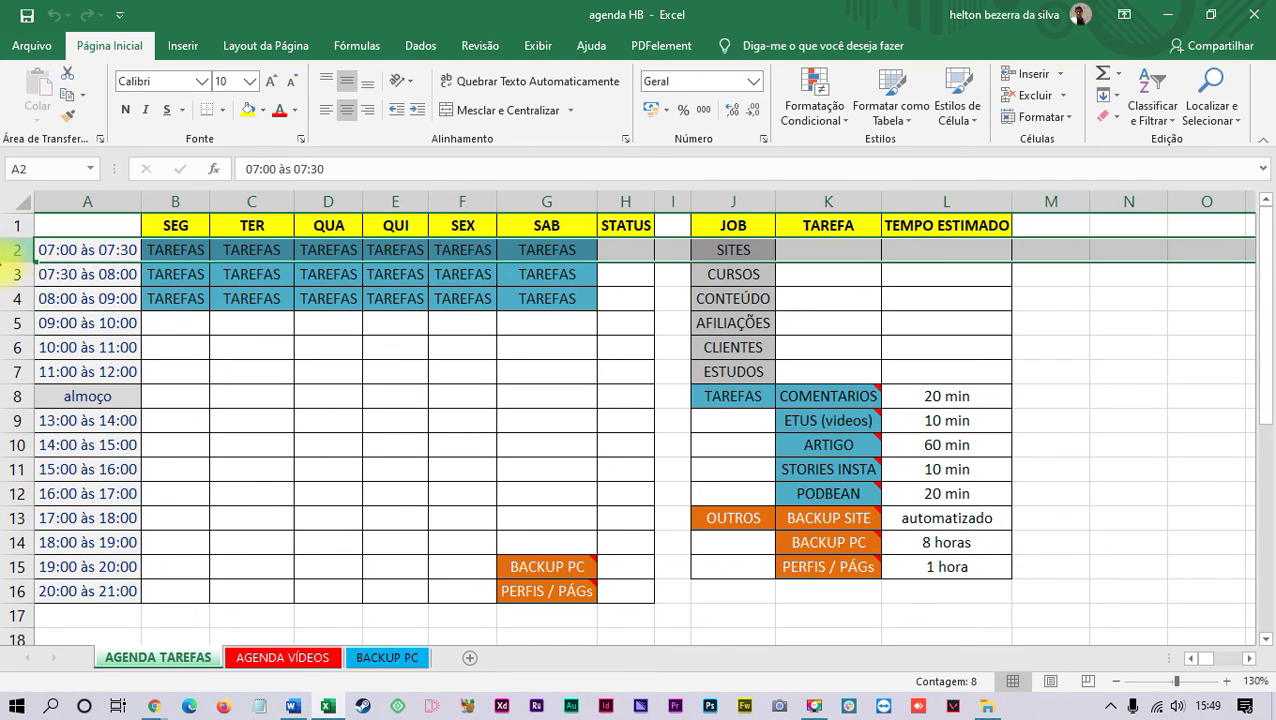
pyautogui.moveTo(15, 268); pyautogui.dragTo(15, 274)
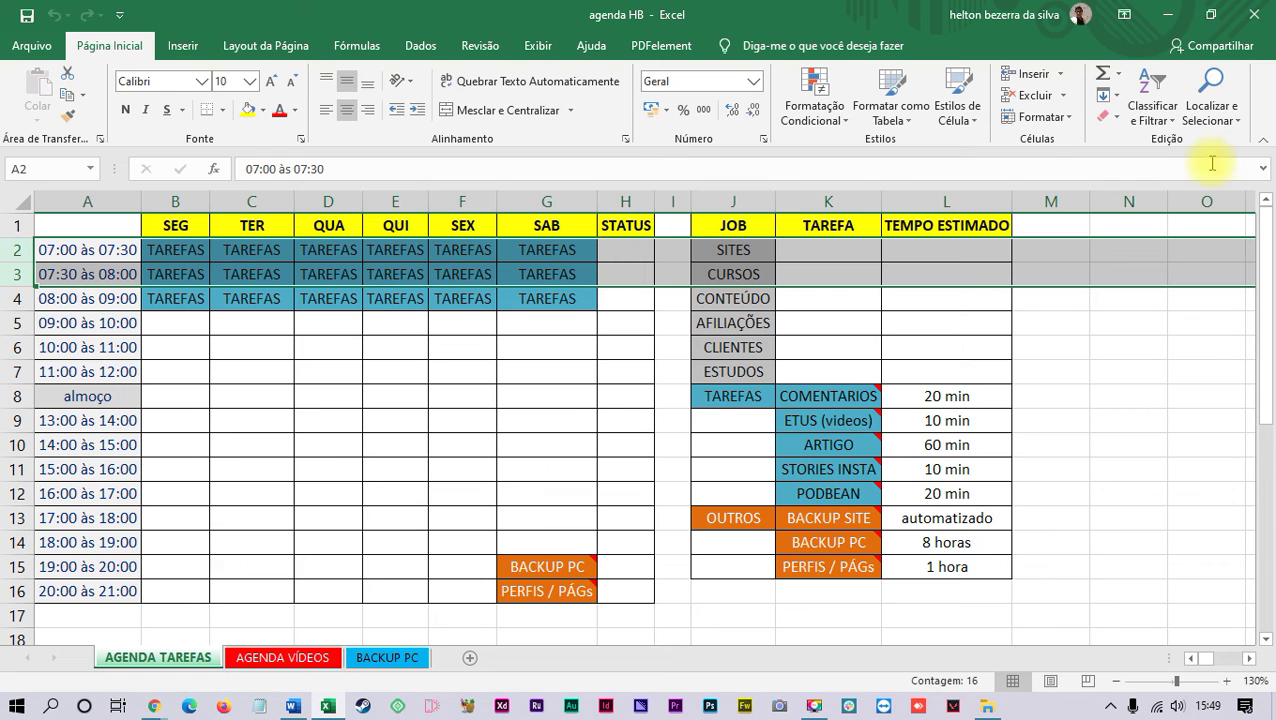
# Step: Close the agenda HB workbook and switch back to the Chrome window showing the etus scheduled publications
pyautogui.click(1254, 14)
pyautogui.hotkey('alt', 'Tab')
pyautogui.press('Tab')
pyautogui.press('Tab')
pyautogui.press('Tab')
pyautogui.press('Tab')
pyautogui.press('Tab')
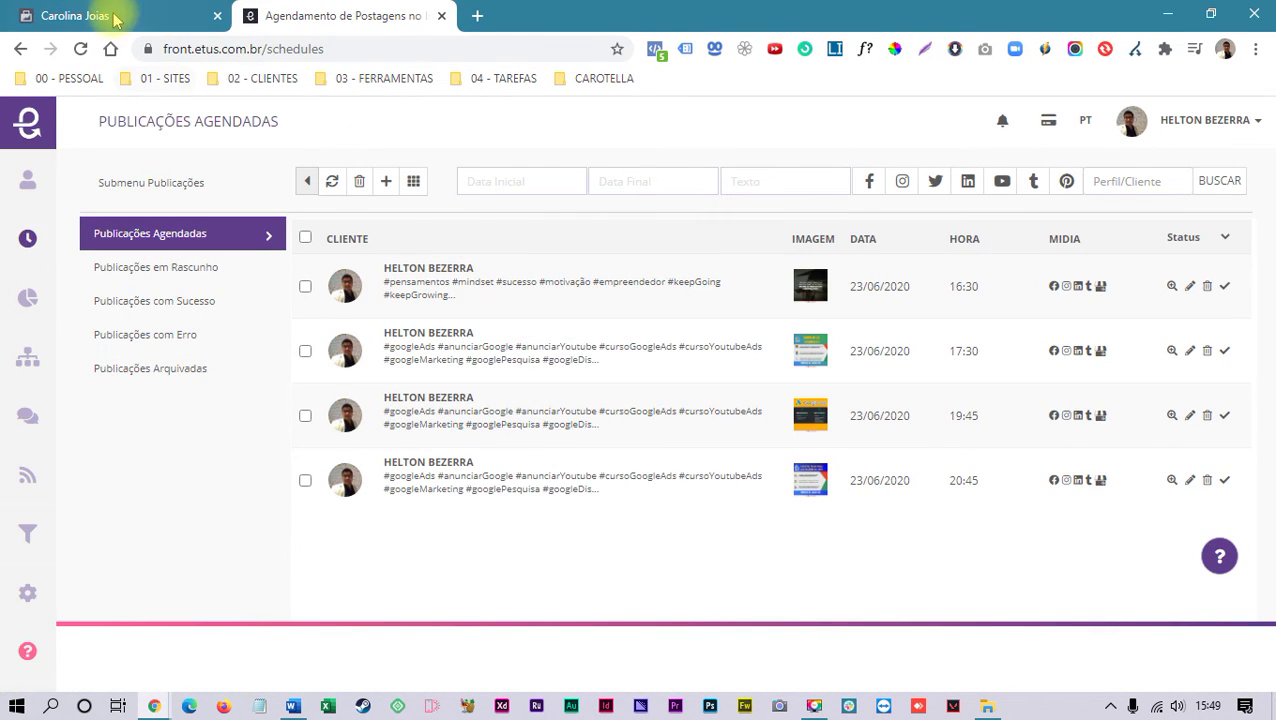
# Step: Close the etus tab and review the Carolina Joias Publicações programadas list on Facebook
pyautogui.click(115, 18)
pyautogui.click(356, 16)
pyautogui.hotkey('ctrl', 'Tab')
pyautogui.click(789, 232)
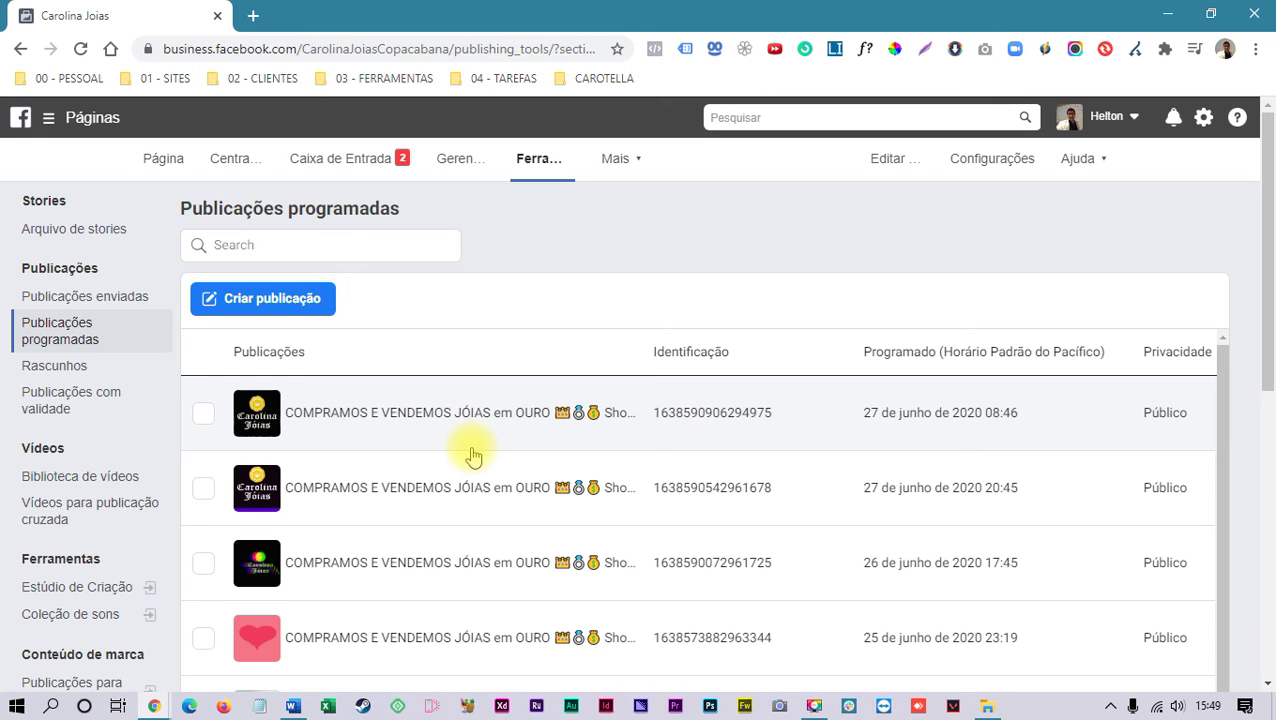
pyautogui.scroll(-1, 470, 450)
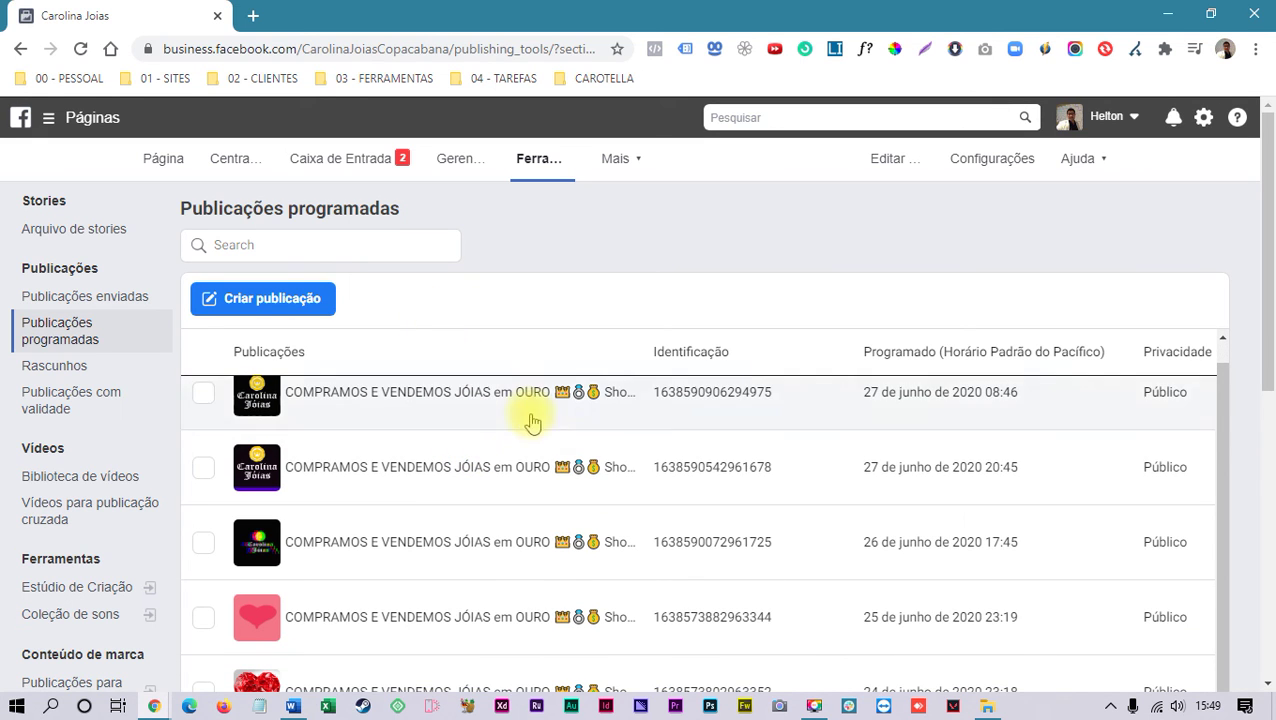
pyautogui.scroll(1, 395, 500)
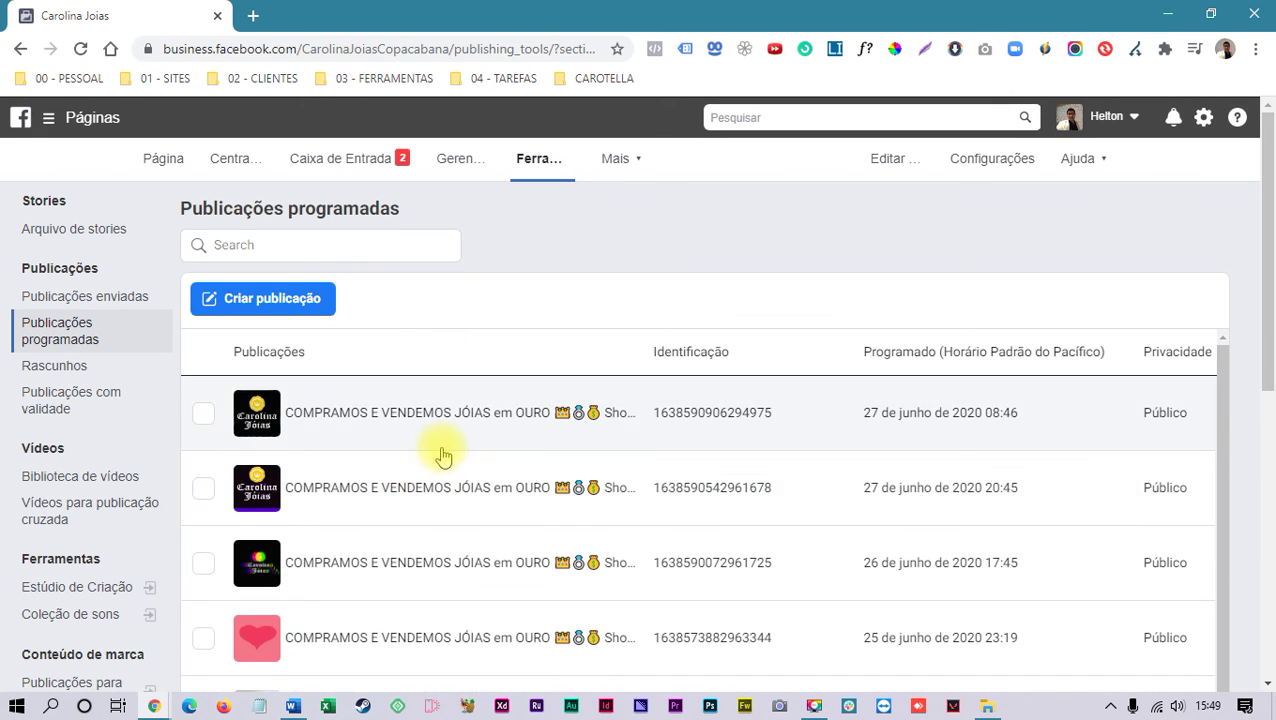